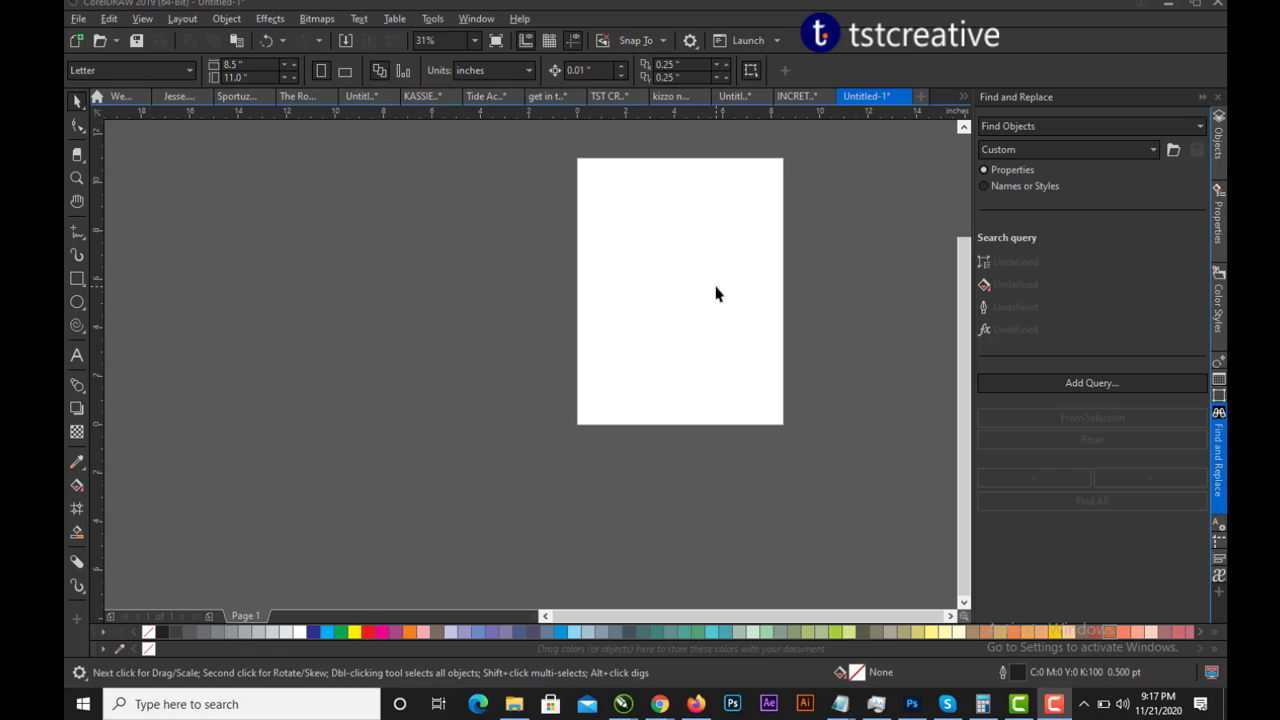
Step: Run the Wizard.CreateCalendar macro from the CalendarWizard project via Run Script
{"action": "left_click", "coordinate": [440, 23]}
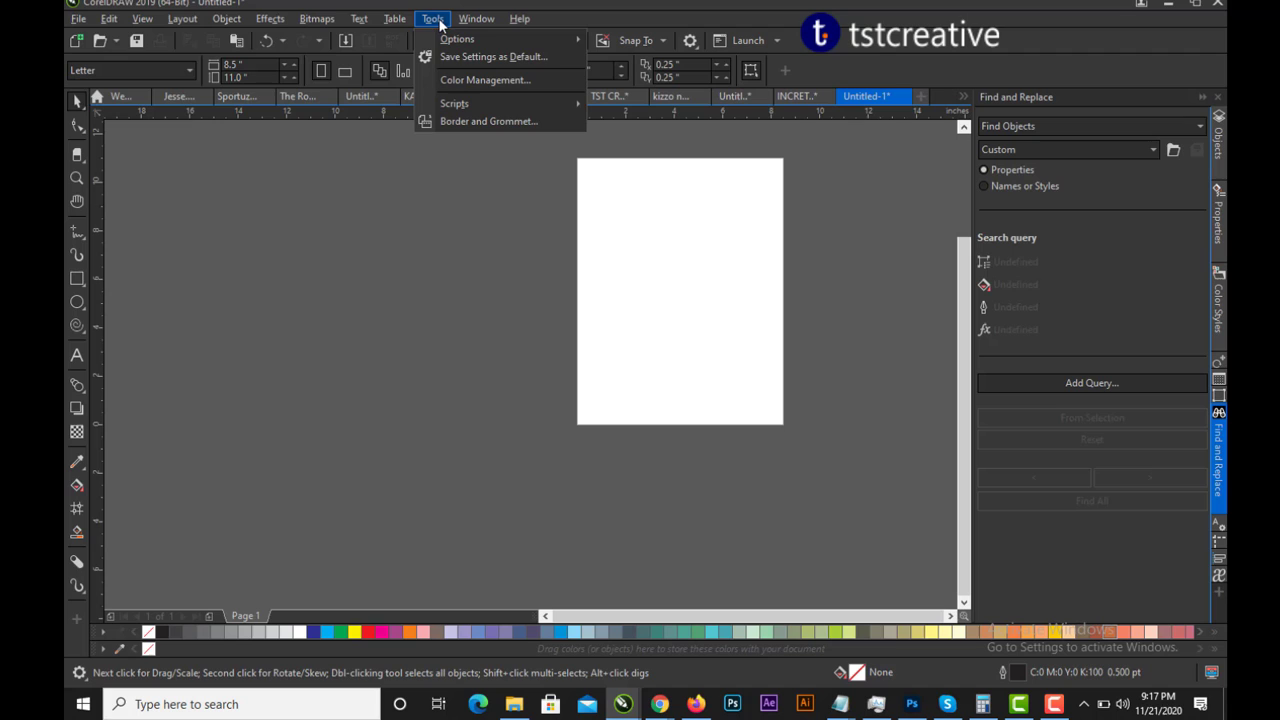
{"action": "mouse_move", "coordinate": [455, 104]}
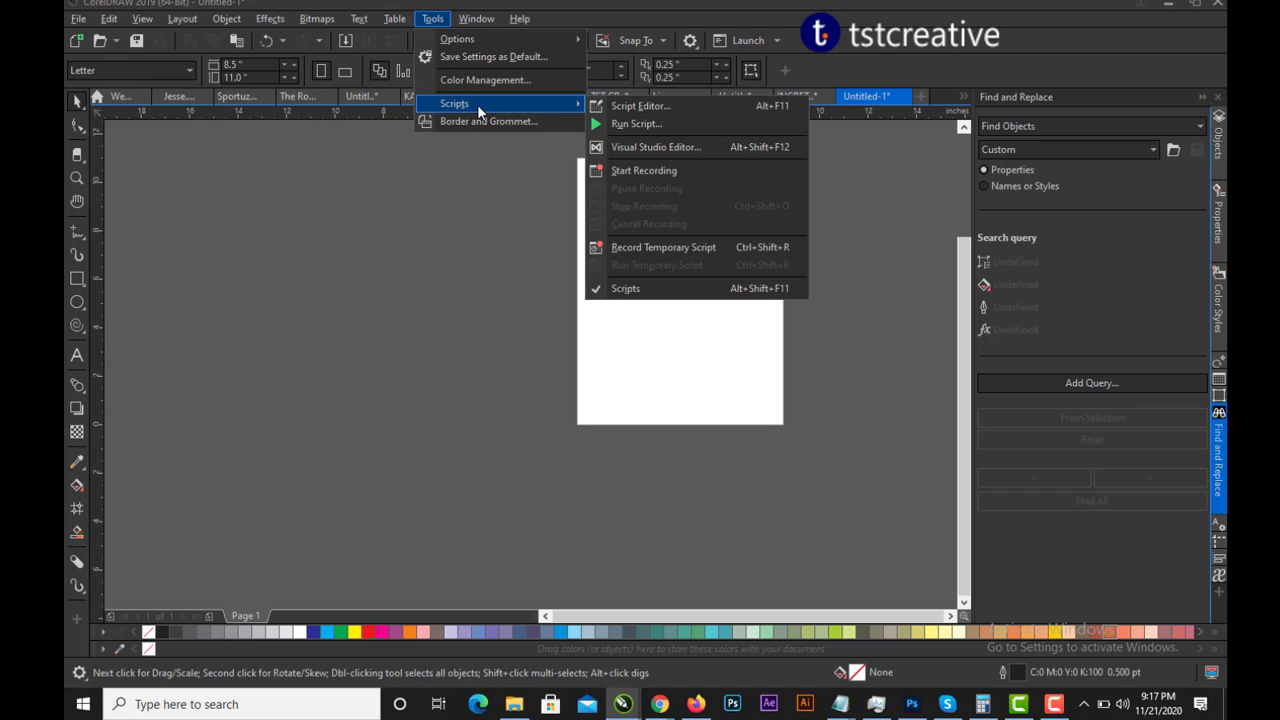
{"action": "left_click", "coordinate": [663, 124]}
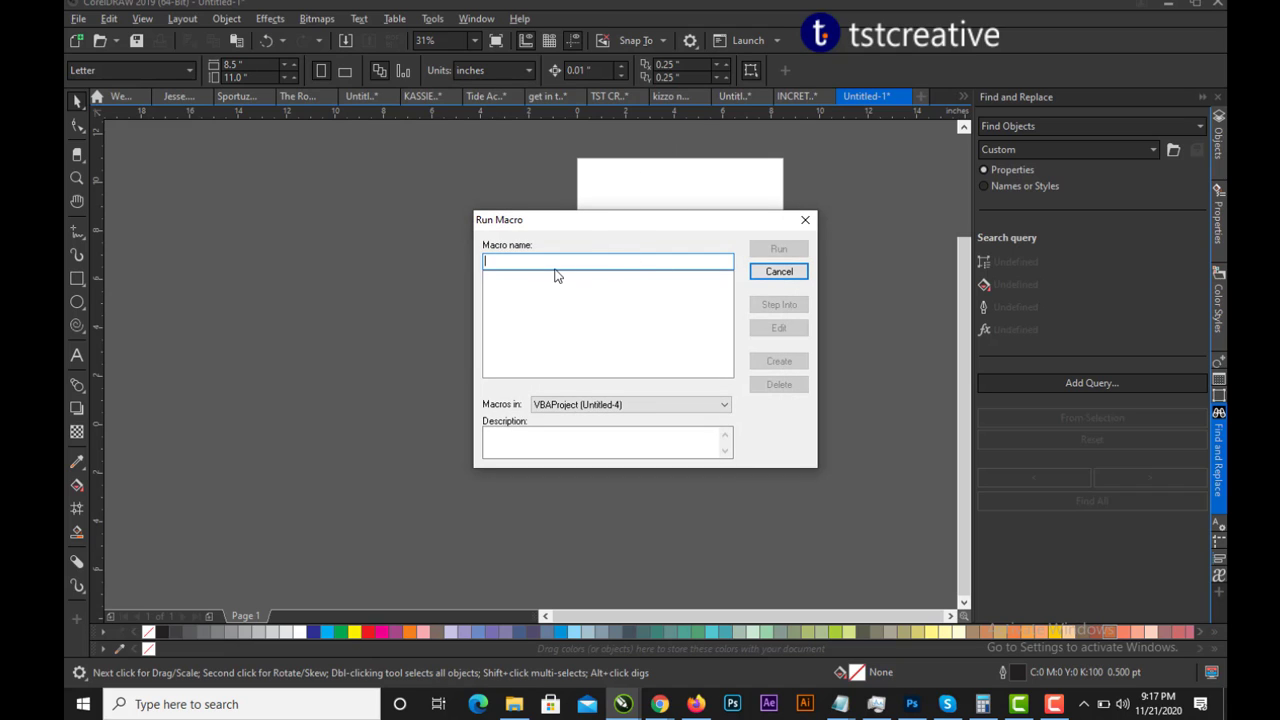
{"action": "left_click", "coordinate": [578, 408]}
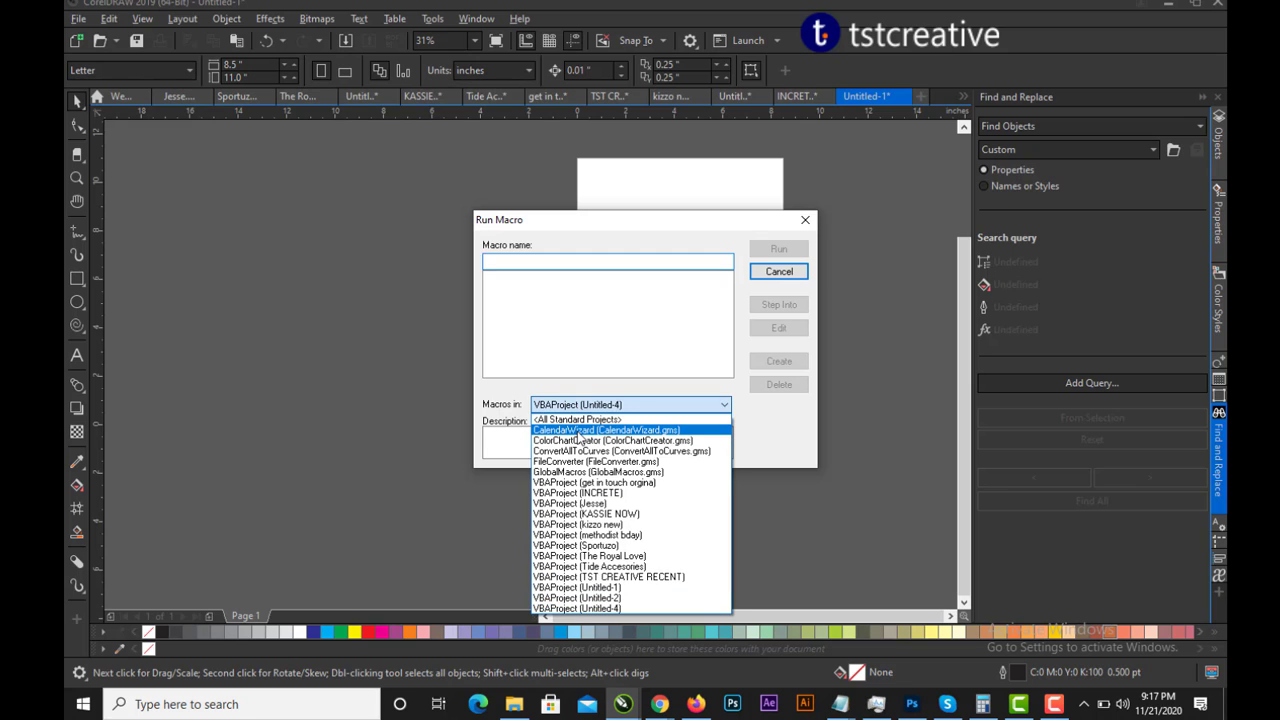
{"action": "left_click", "coordinate": [578, 432]}
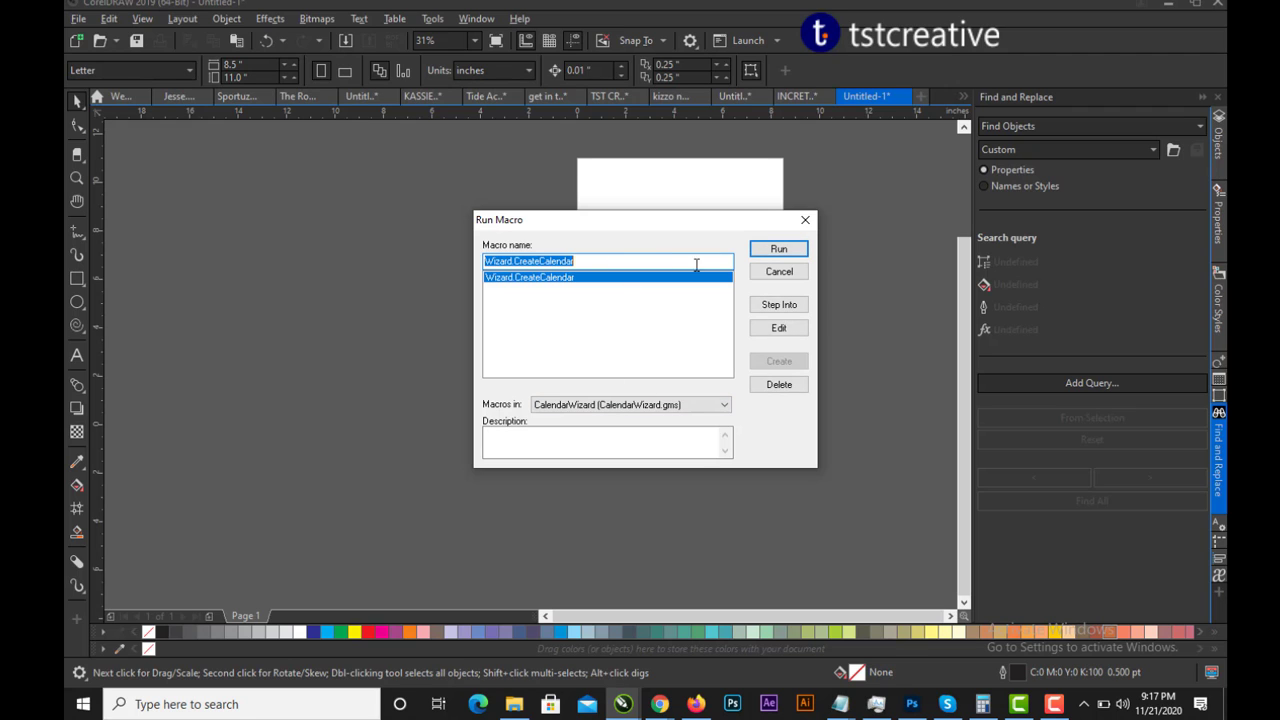
{"action": "left_click", "coordinate": [785, 250]}
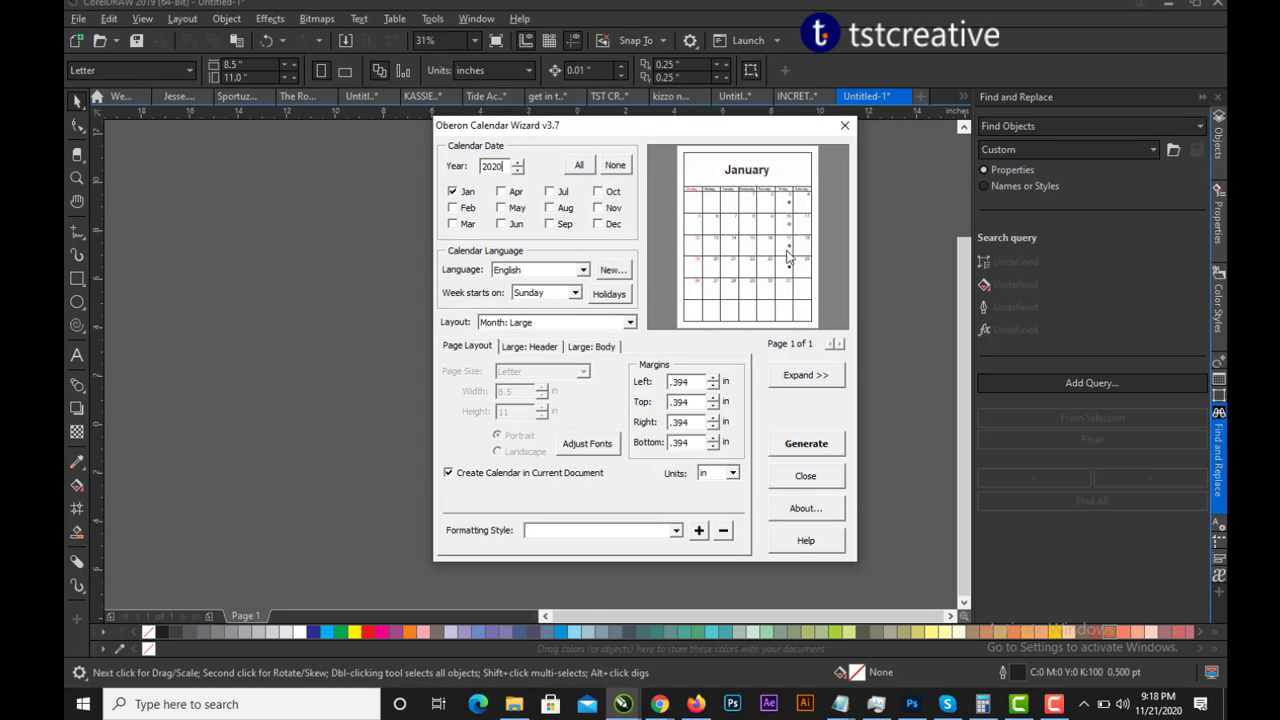
Step: Generate a 2021 calendar of all twelve months in the 'Year: 12 Small [3x4]' layout
{"action": "left_click", "coordinate": [516, 163]}
{"action": "left_click", "coordinate": [516, 163]}
{"action": "left_click", "coordinate": [516, 163]}
{"action": "left_click", "coordinate": [516, 163]}
{"action": "left_click", "coordinate": [516, 163]}
{"action": "left_click", "coordinate": [603, 228]}
{"action": "left_click", "coordinate": [587, 169]}
{"action": "left_click", "coordinate": [548, 324]}
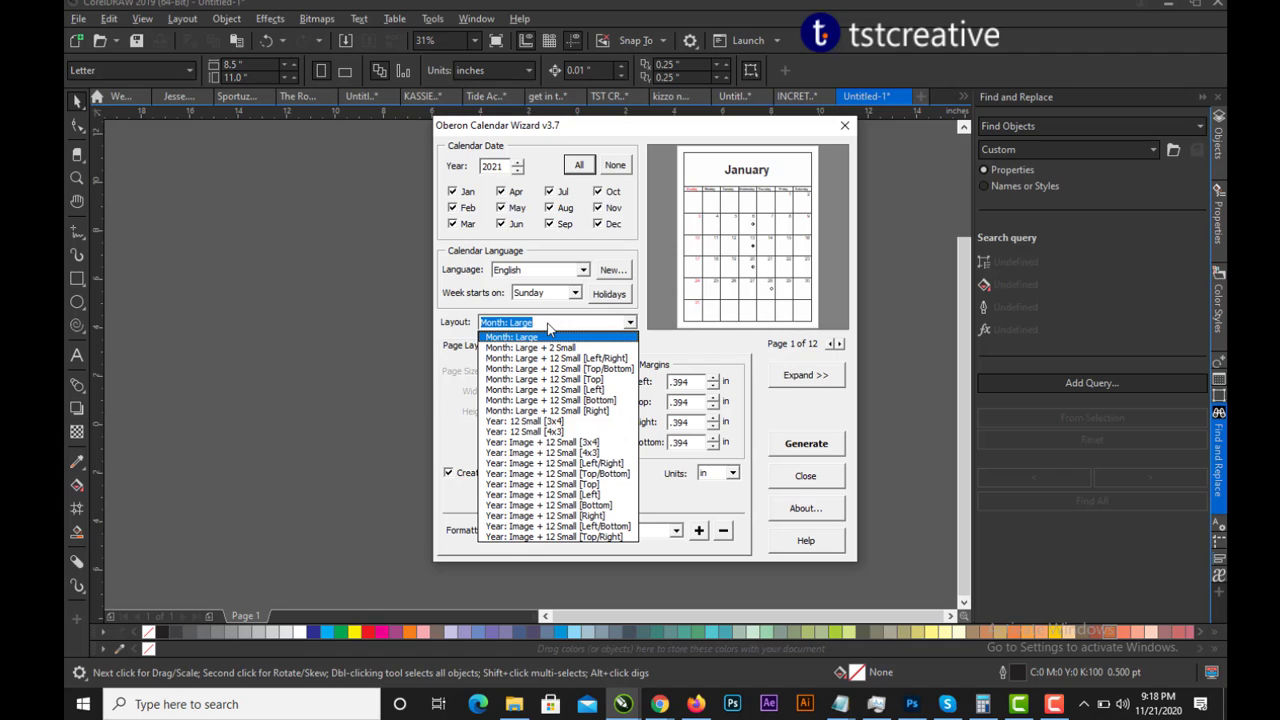
{"action": "left_click", "coordinate": [547, 422]}
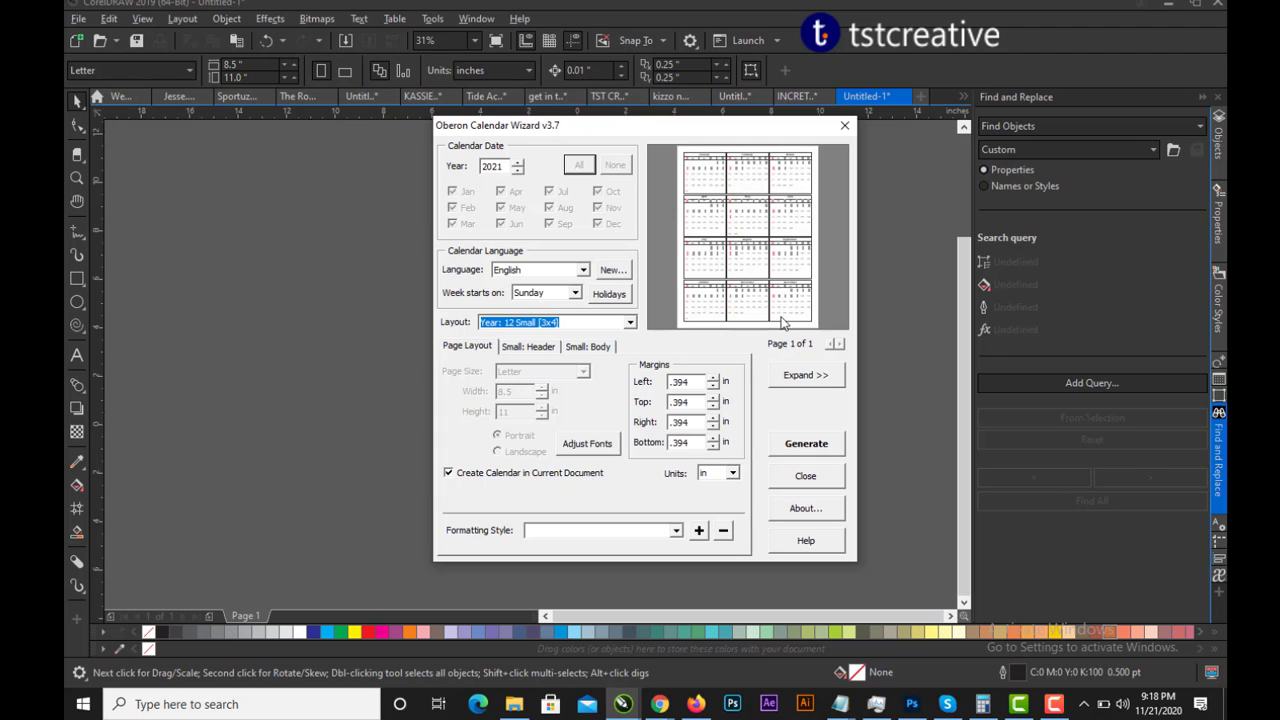
{"action": "left_click", "coordinate": [819, 451]}
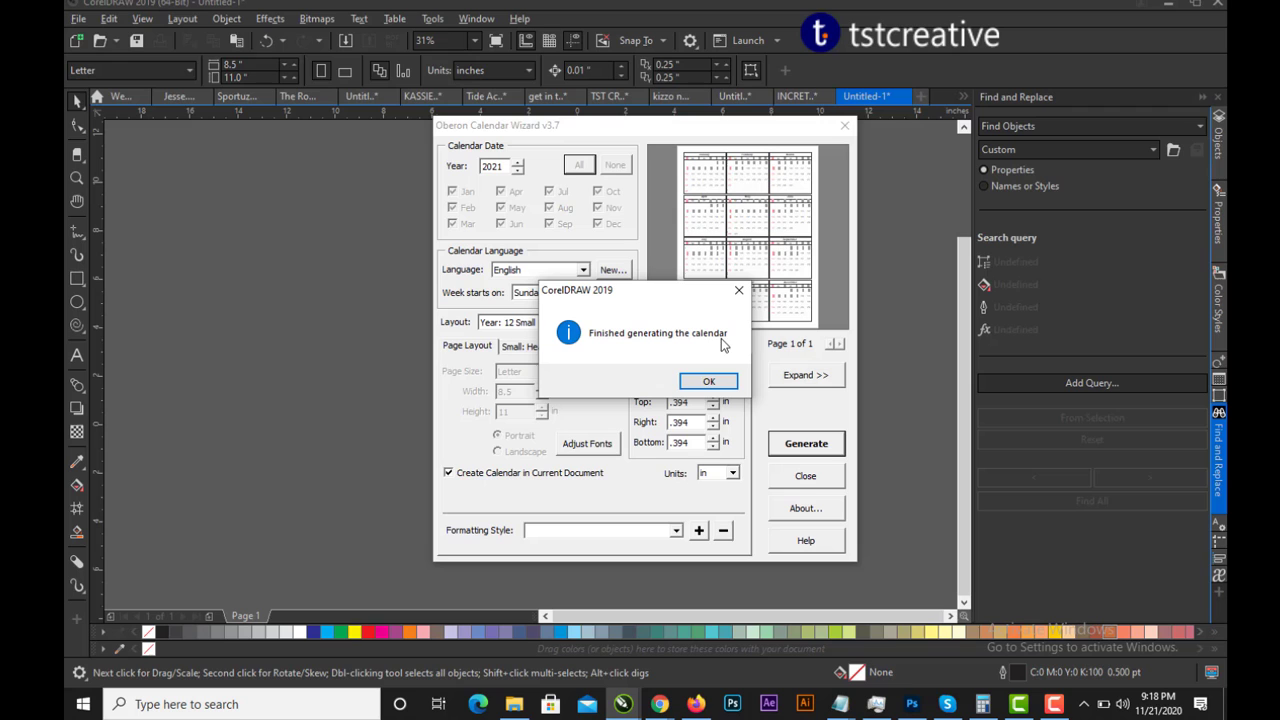
Step: Dismiss the finished message, close the wizard and fit the calendar page in view
{"action": "left_click", "coordinate": [705, 384]}
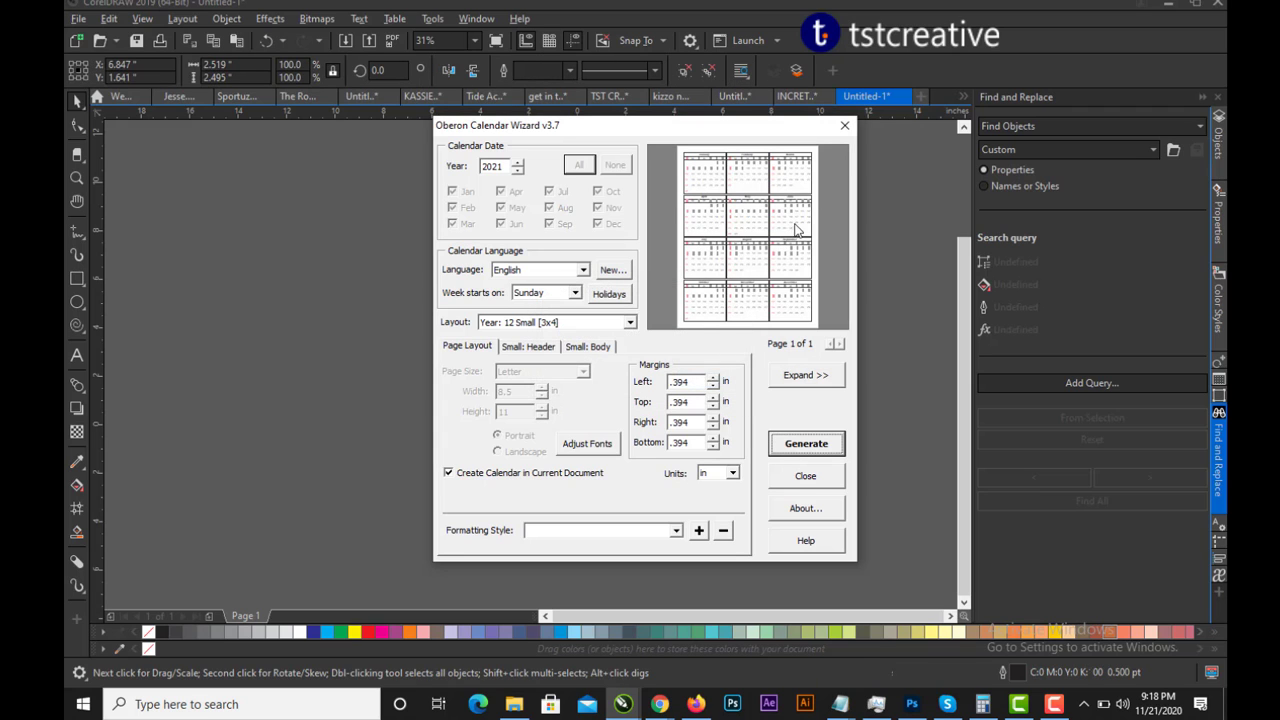
{"action": "left_click", "coordinate": [845, 125]}
{"action": "scroll", "coordinate": [766, 248], "scroll_direction": "up", "scroll_amount": 2}
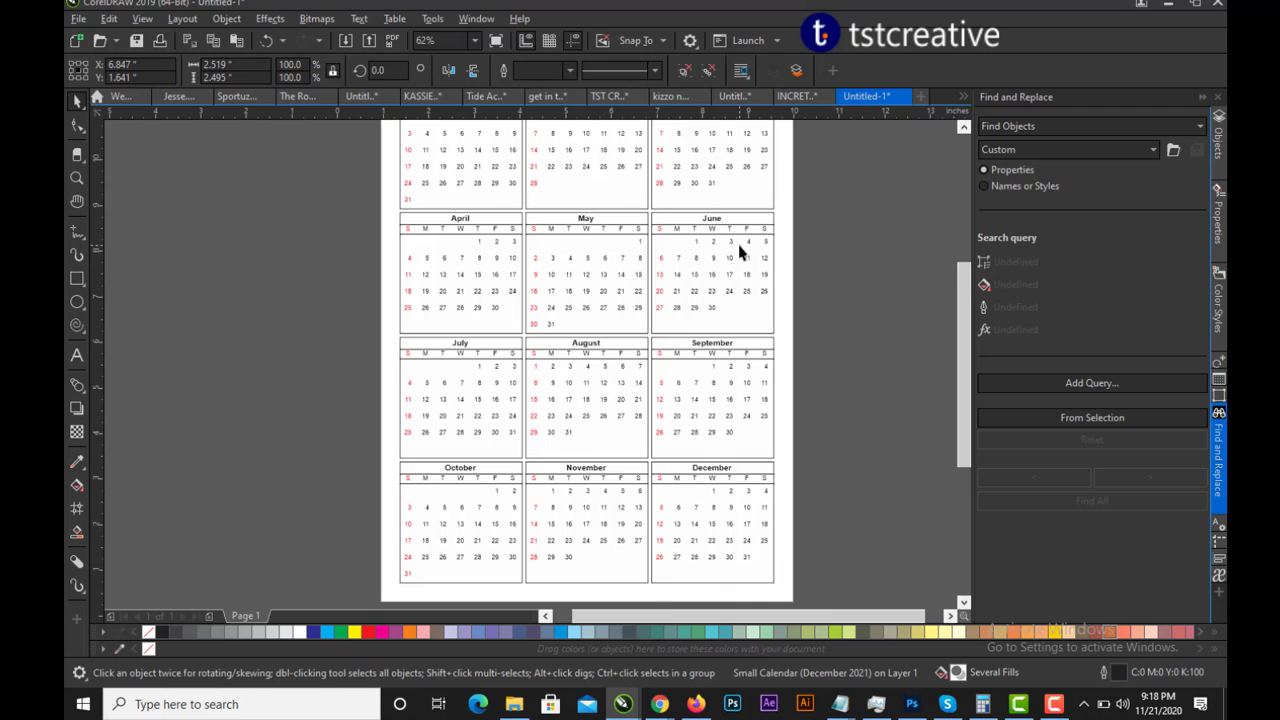
{"action": "key", "text": "shift+F4"}
{"action": "scroll", "coordinate": [430, 170], "scroll_direction": "up", "scroll_amount": 2}
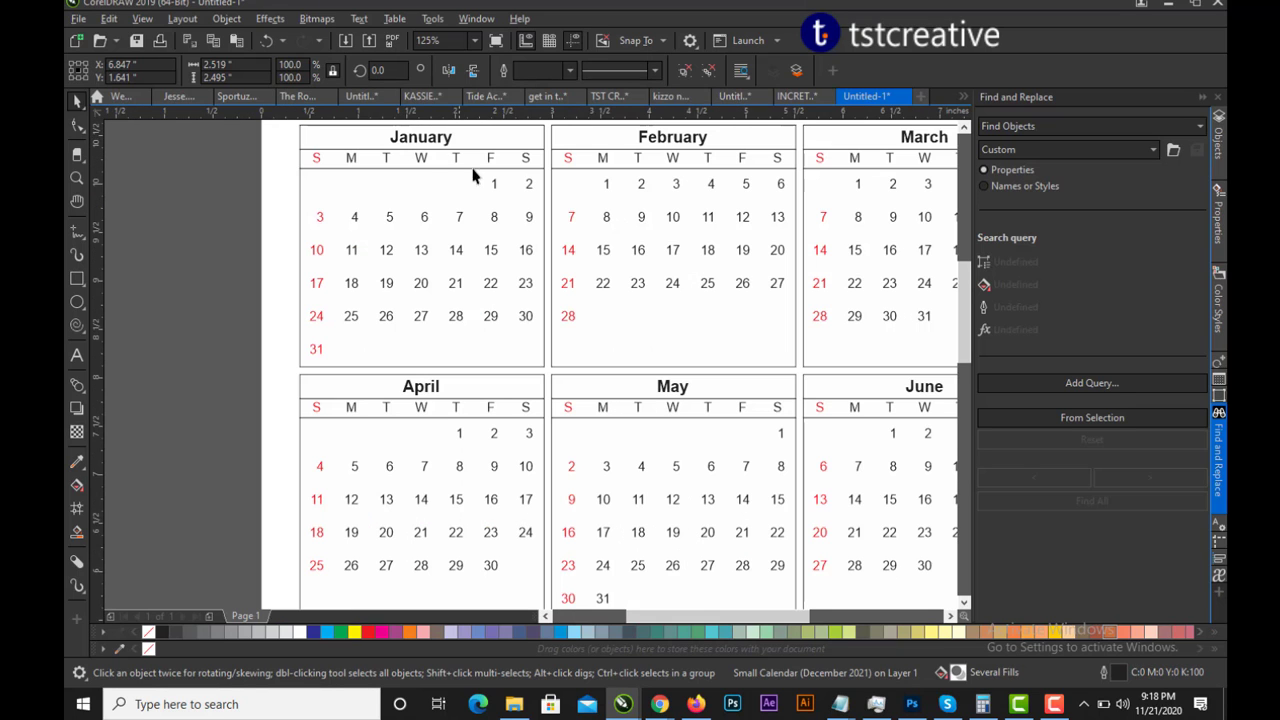
{"action": "scroll", "coordinate": [560, 250], "scroll_direction": "down", "scroll_amount": 2}
Step: Ungroup all twelve month calendars, then deselect them
{"action": "left_click", "coordinate": [620, 280]}
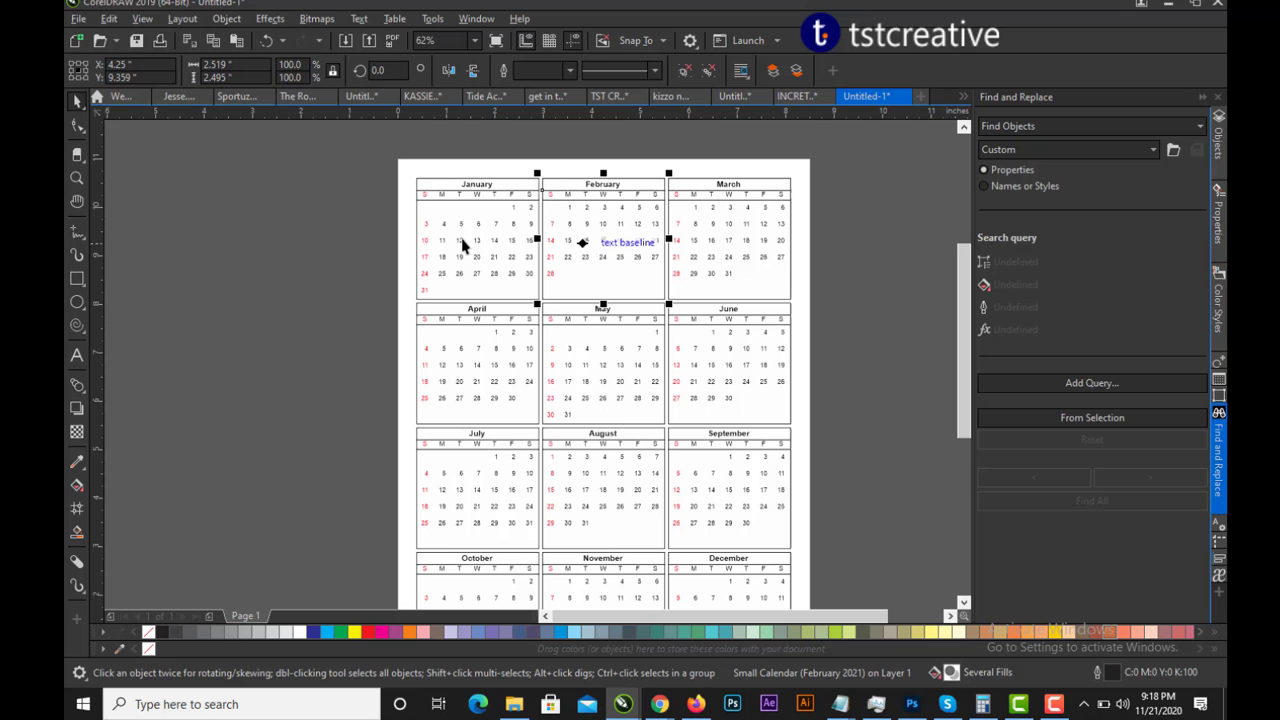
{"action": "scroll", "coordinate": [717, 244], "scroll_direction": "down", "scroll_amount": 2}
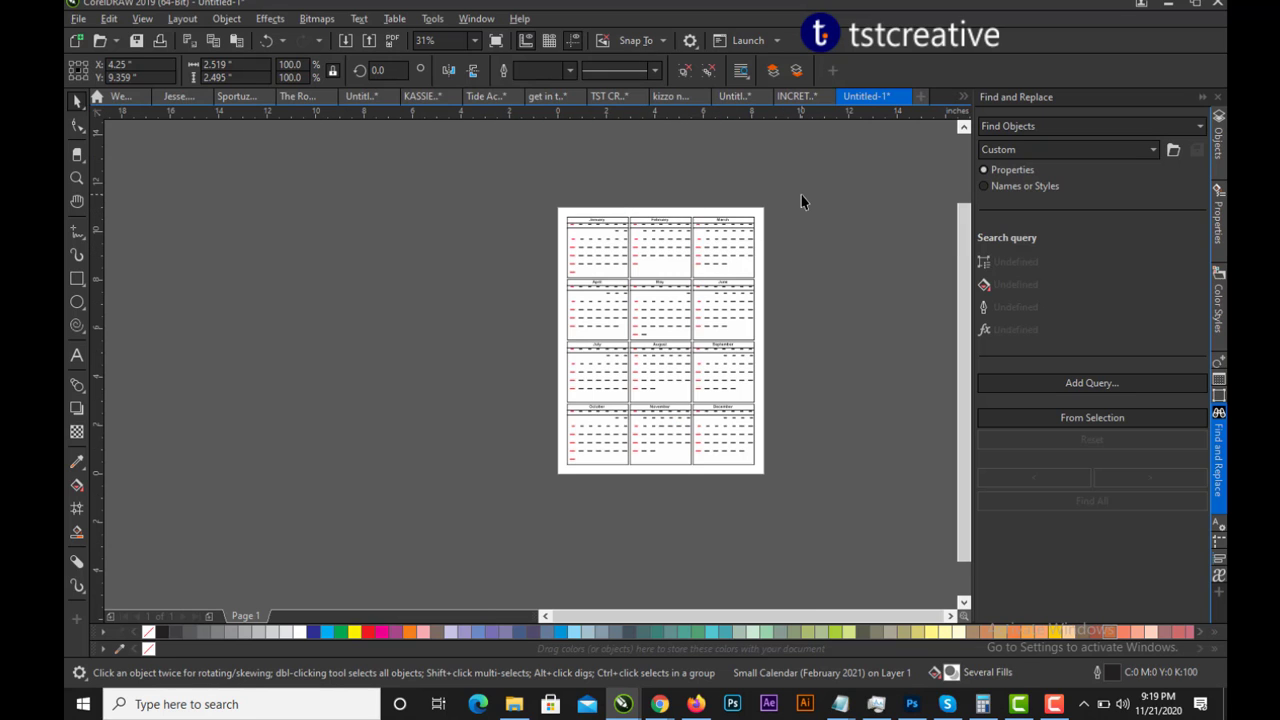
{"action": "left_click_drag", "start_coordinate": [801, 195], "coordinate": [493, 498]}
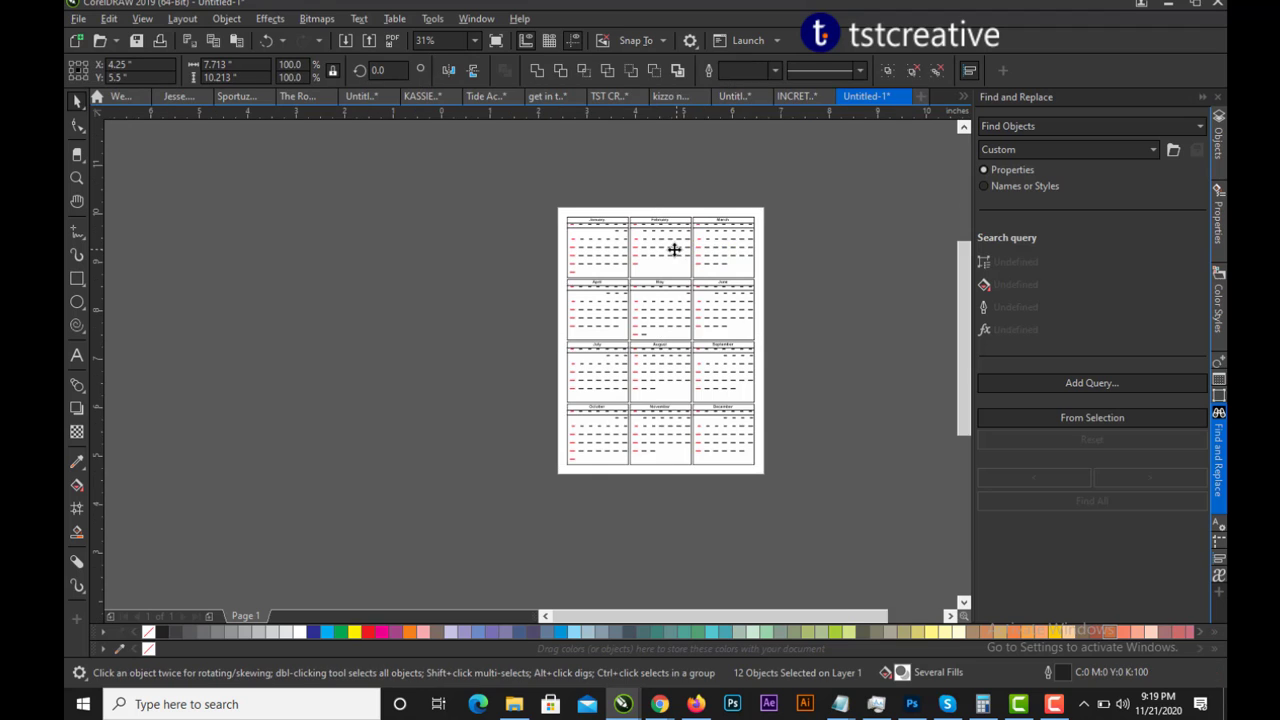
{"action": "scroll", "coordinate": [675, 253], "scroll_direction": "up", "scroll_amount": 2}
{"action": "left_click", "coordinate": [936, 70]}
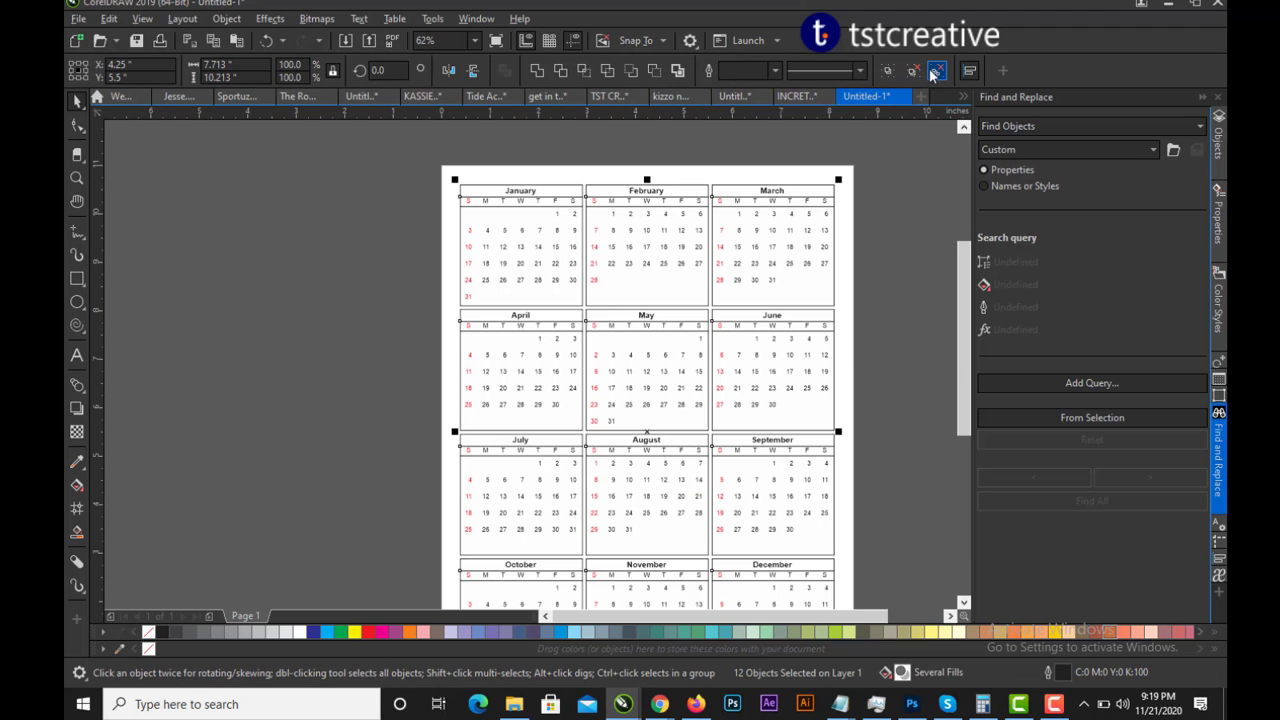
{"action": "left_click", "coordinate": [882, 196]}
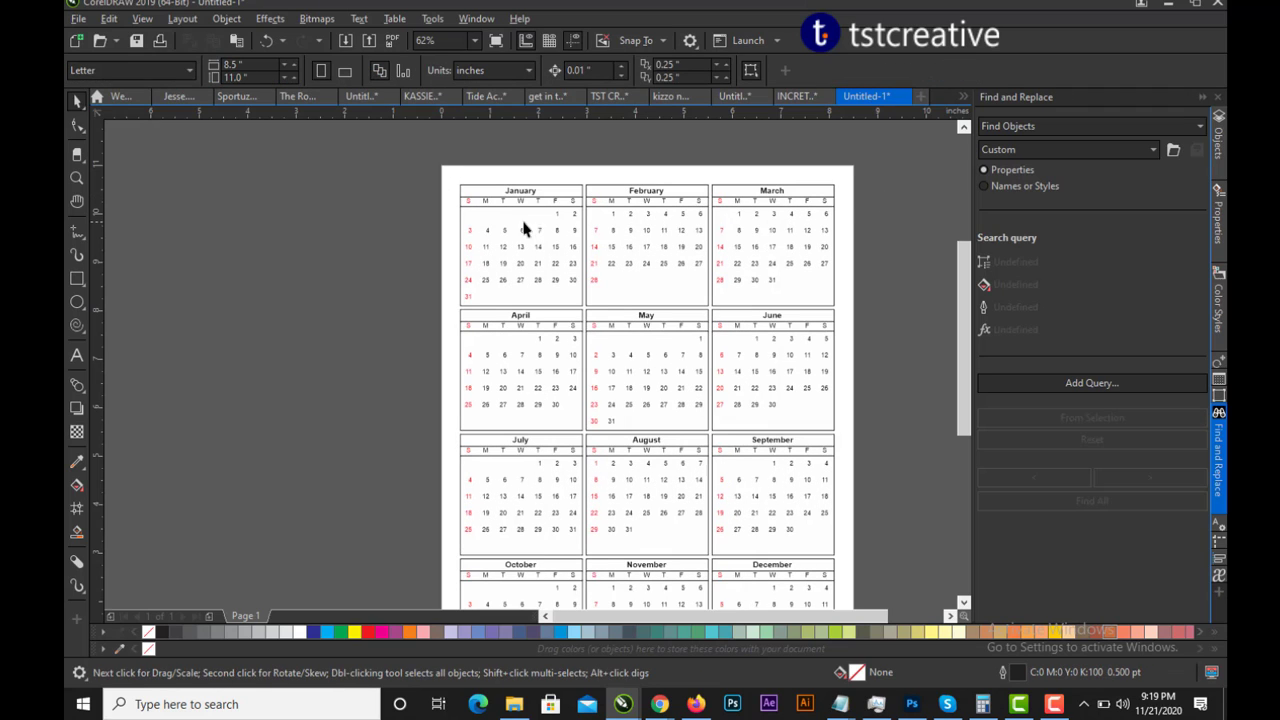
Step: Top-align the stray 31 with the 1 in January's first date row
{"action": "left_click", "coordinate": [470, 297]}
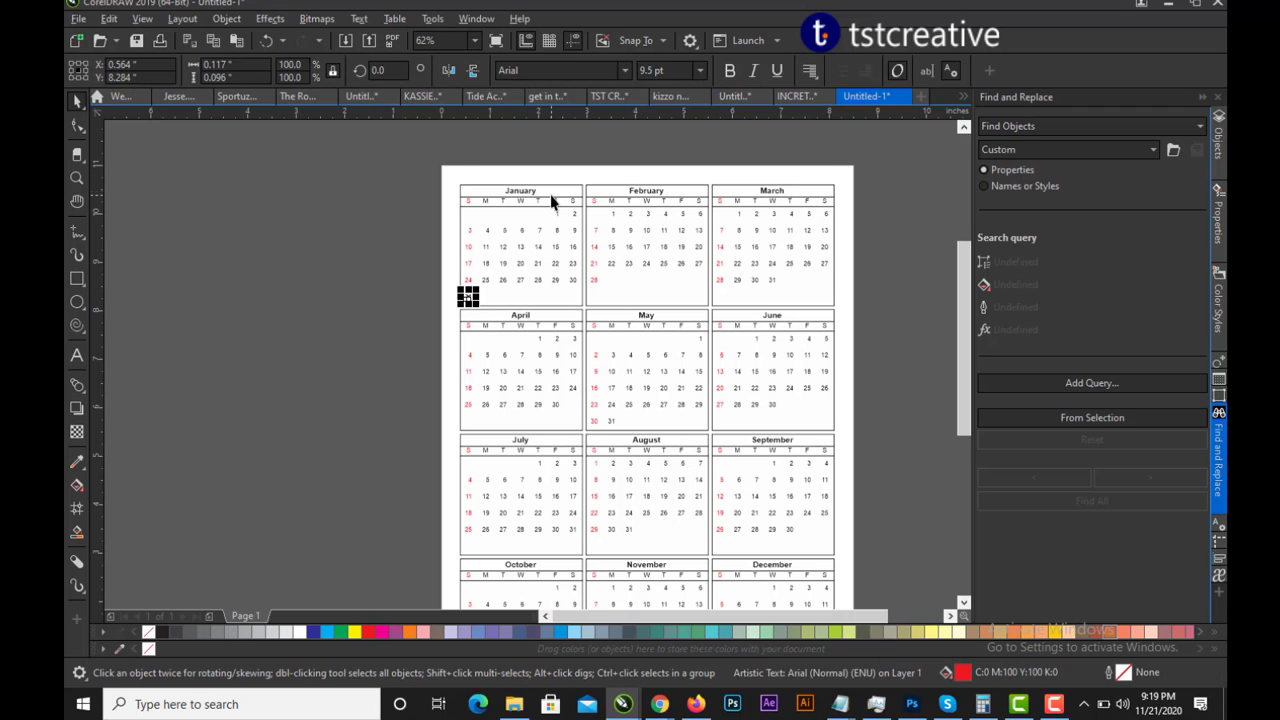
{"action": "scroll", "coordinate": [555, 207], "scroll_direction": "up", "scroll_amount": 2}
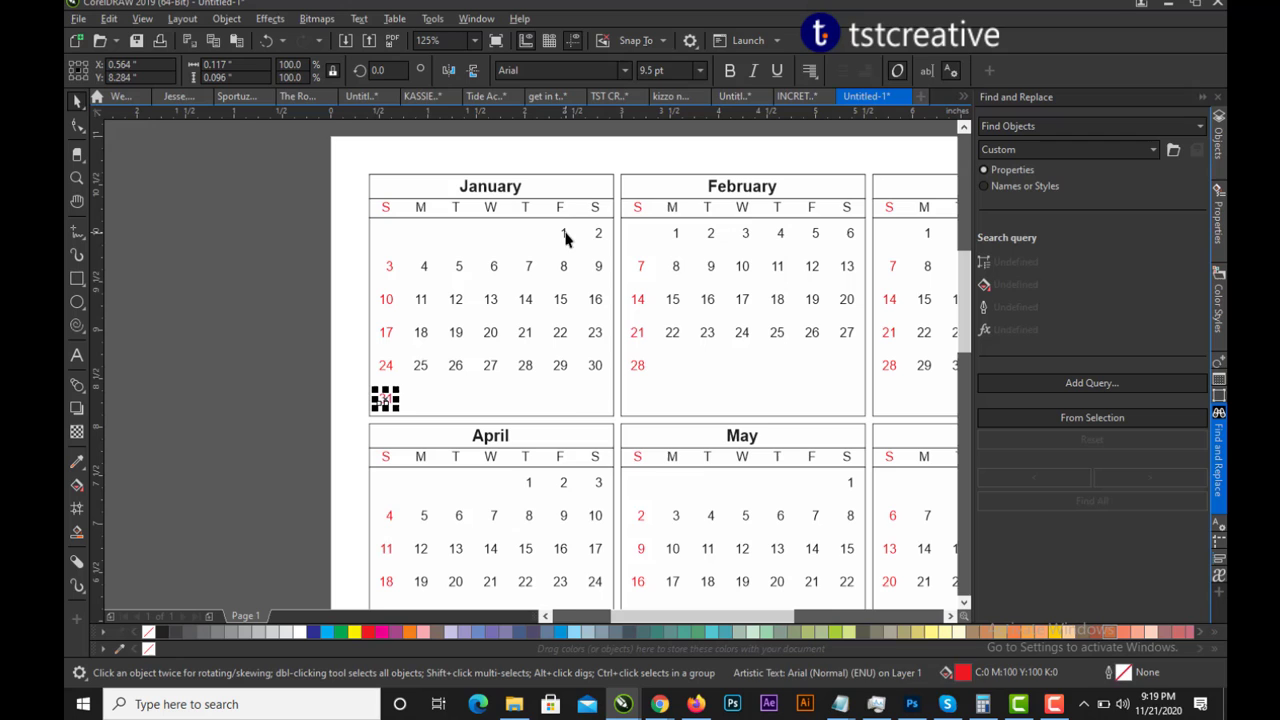
{"action": "left_click", "coordinate": [565, 237], "text": "shift"}
{"action": "key", "text": "t"}
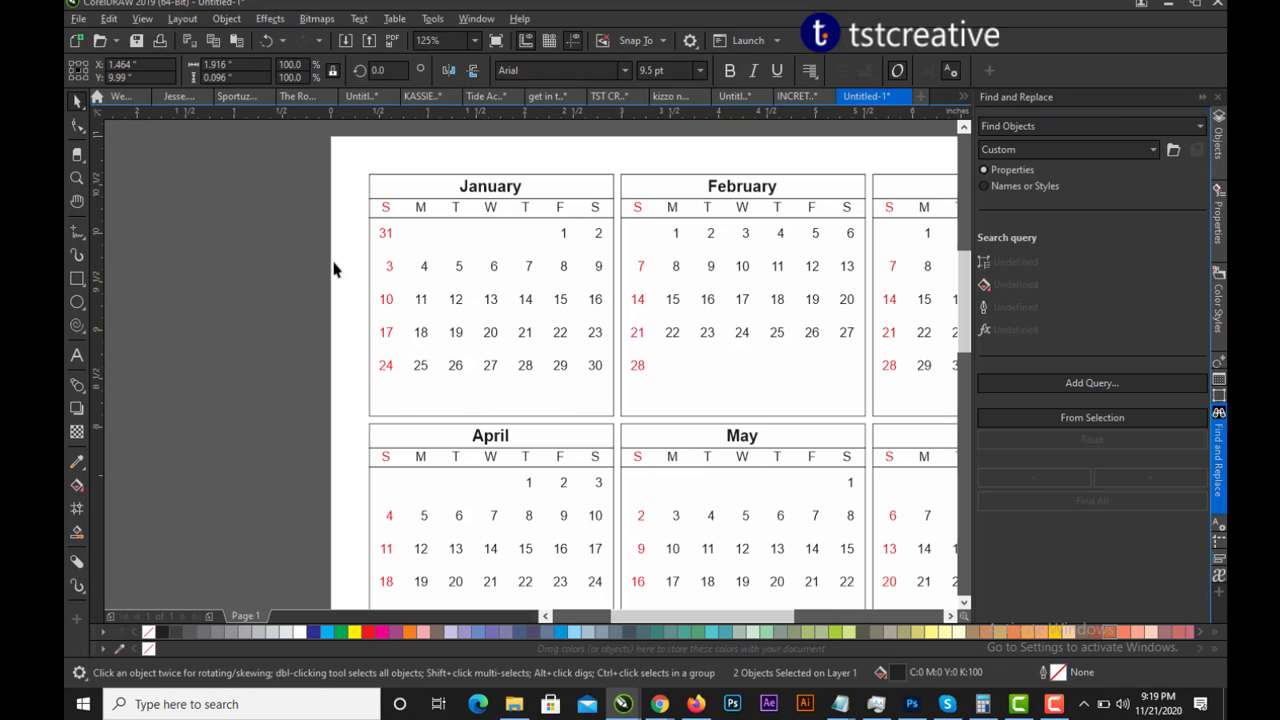
{"action": "left_click", "coordinate": [335, 268]}
Step: Zoom in on January–June and nudge the January–March date rows up
{"action": "scroll", "coordinate": [457, 323], "scroll_direction": "down", "scroll_amount": 2}
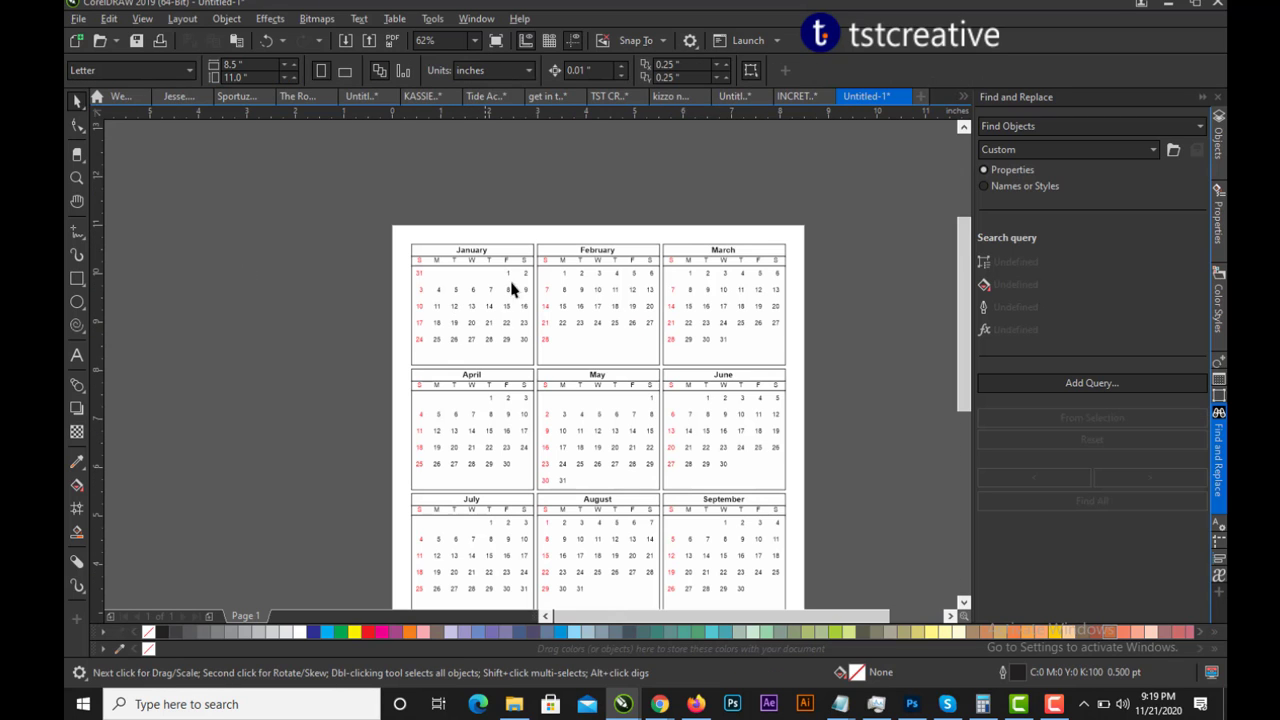
{"action": "key", "text": "F2"}
{"action": "left_click_drag", "start_coordinate": [800, 128], "coordinate": [320, 428]}
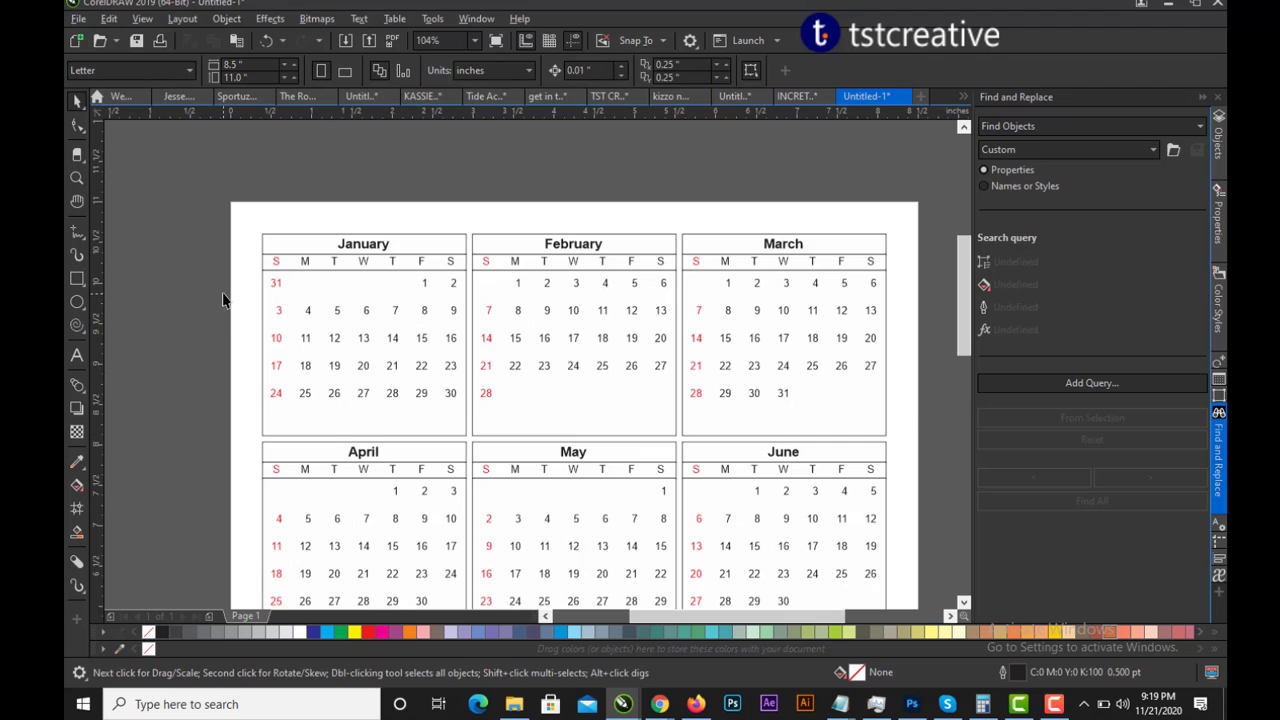
{"action": "left_click_drag", "start_coordinate": [223, 299], "coordinate": [906, 424]}
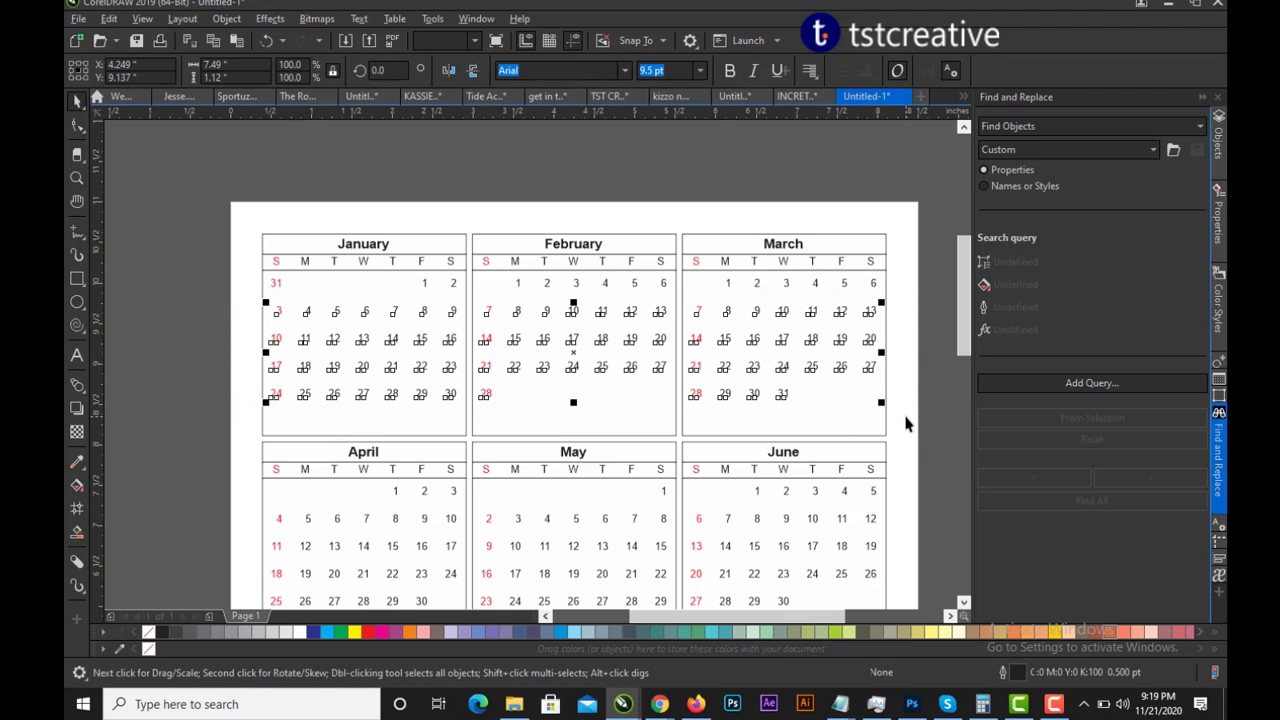
{"action": "key", "text": "Up"}
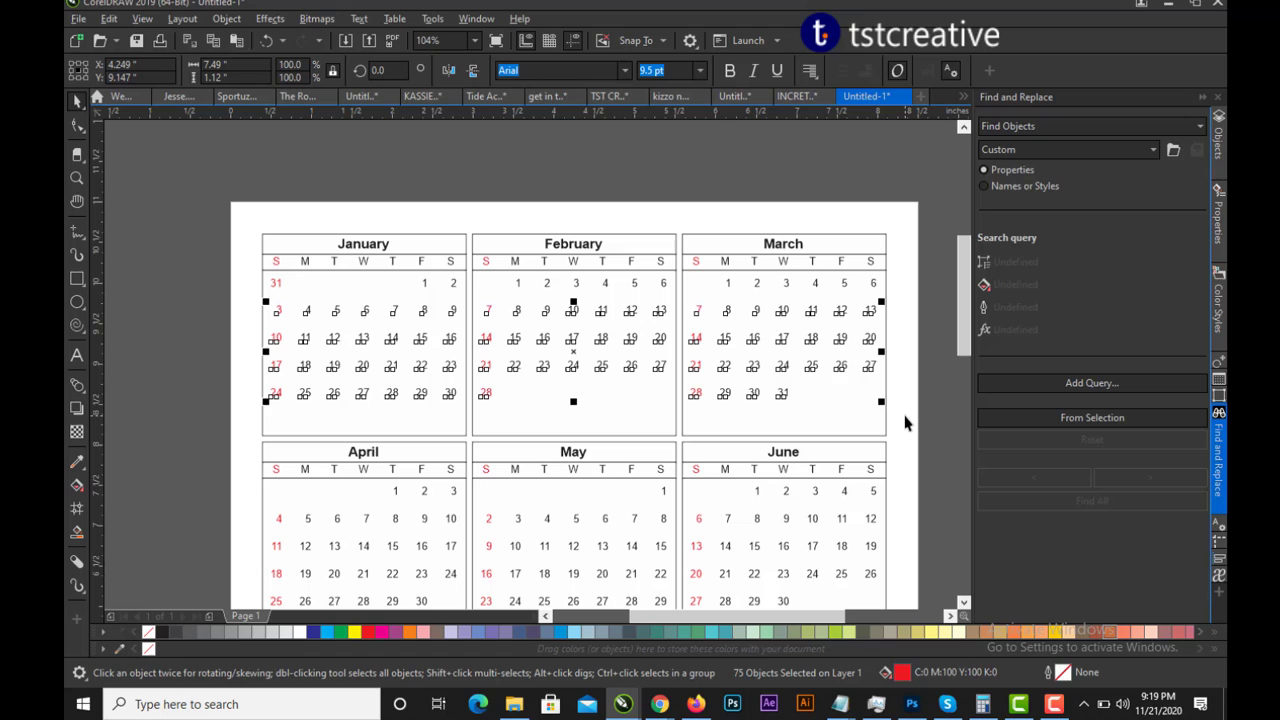
{"action": "key", "text": "Up"}
{"action": "left_click", "coordinate": [503, 168]}
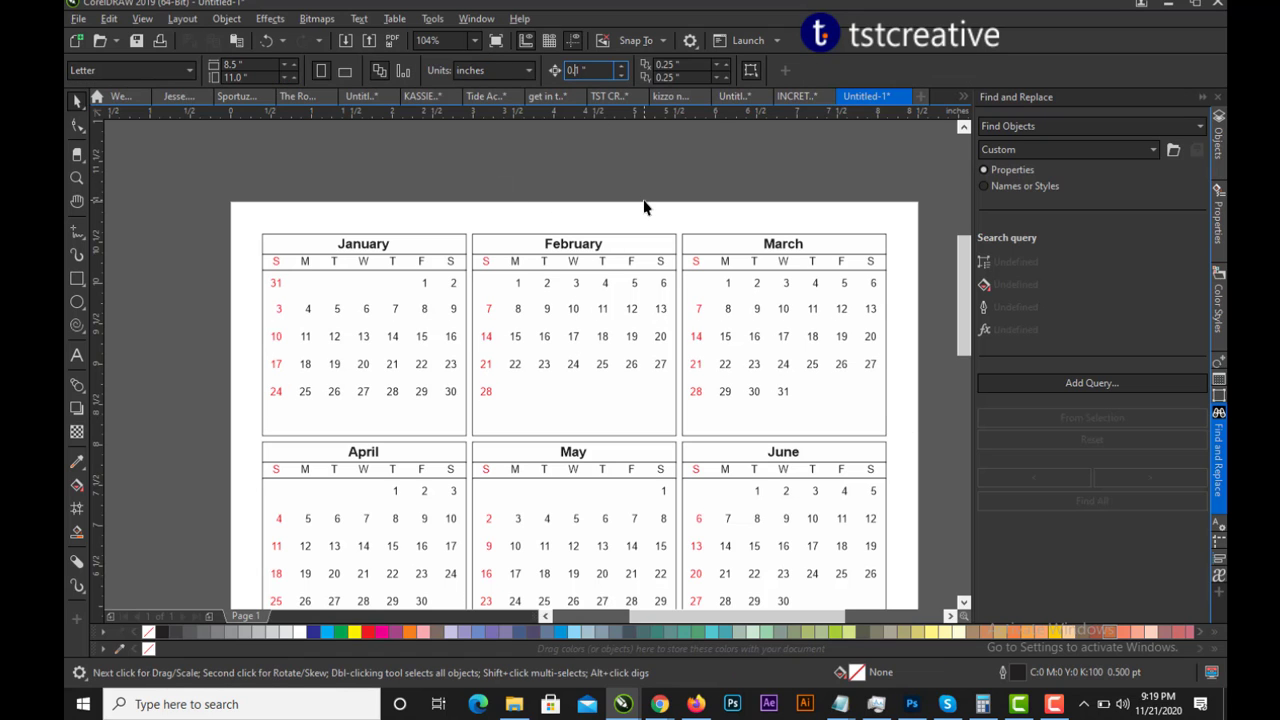
Step: Nudge the last date row of January–March up to close the gap
{"action": "left_click_drag", "start_coordinate": [217, 295], "coordinate": [900, 424]}
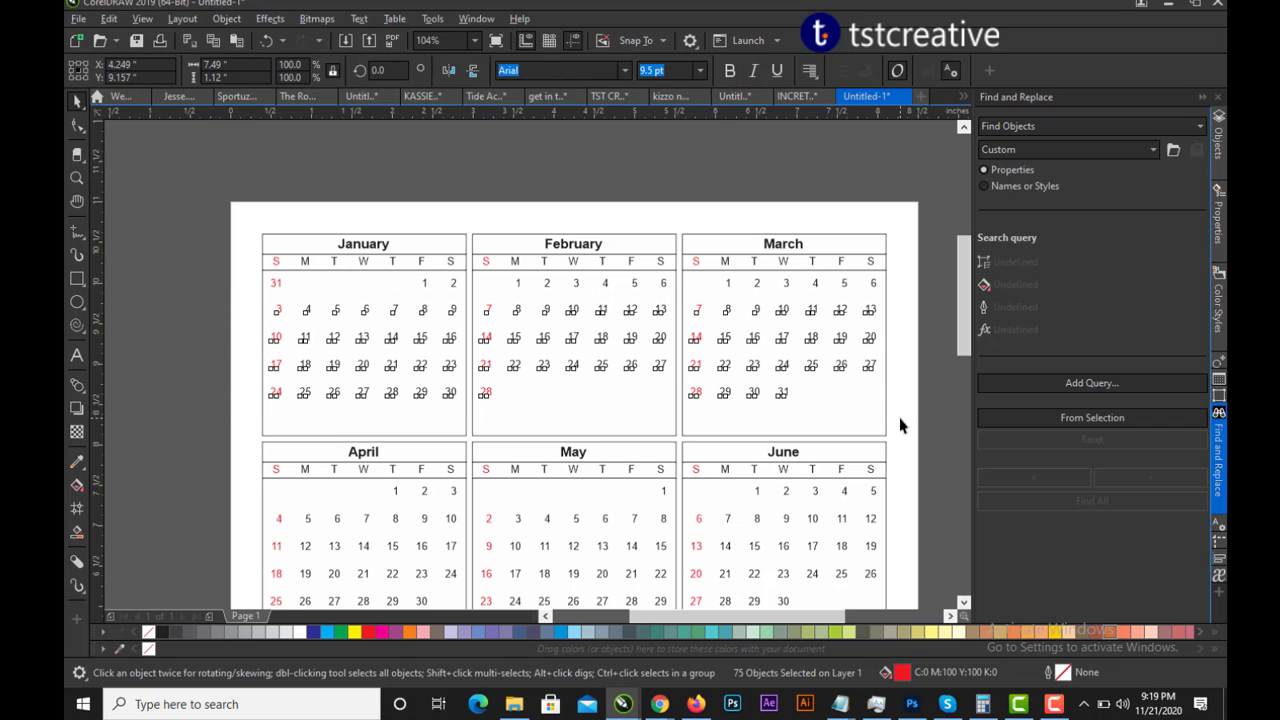
{"action": "left_click_drag", "start_coordinate": [194, 320], "coordinate": [922, 413]}
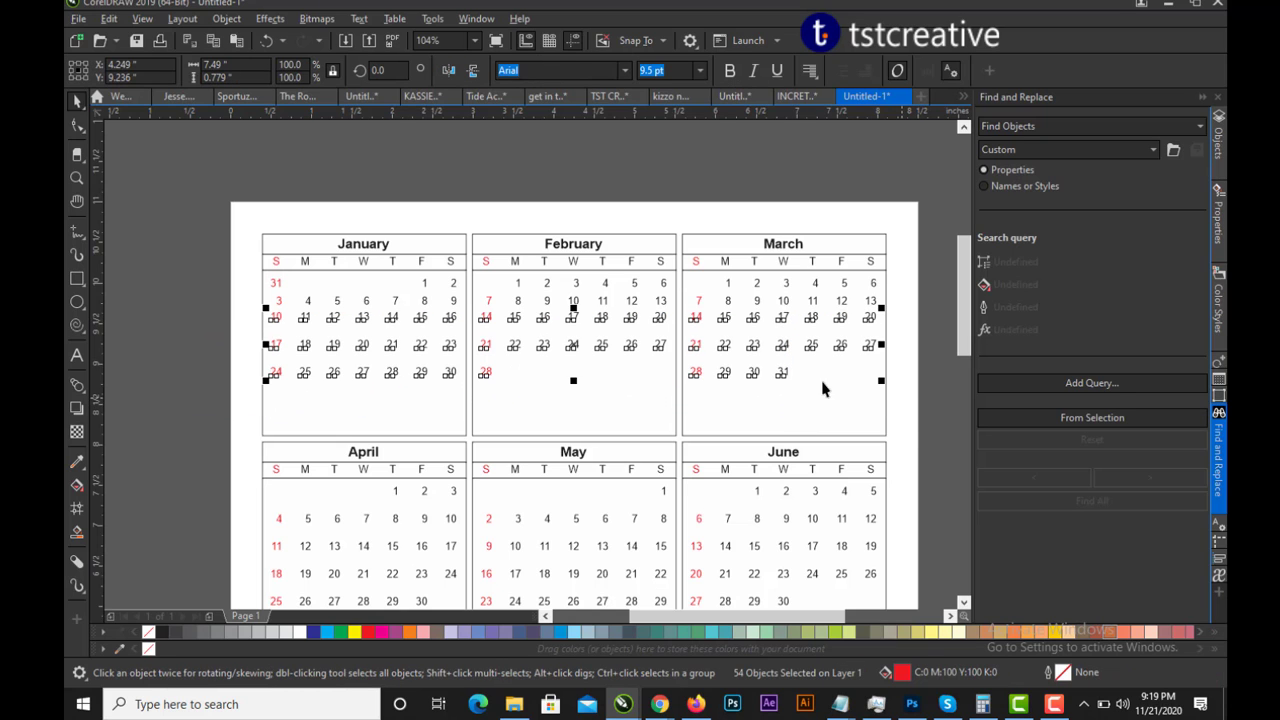
{"action": "left_click", "coordinate": [203, 351]}
{"action": "left_click_drag", "start_coordinate": [432, 373], "coordinate": [890, 403]}
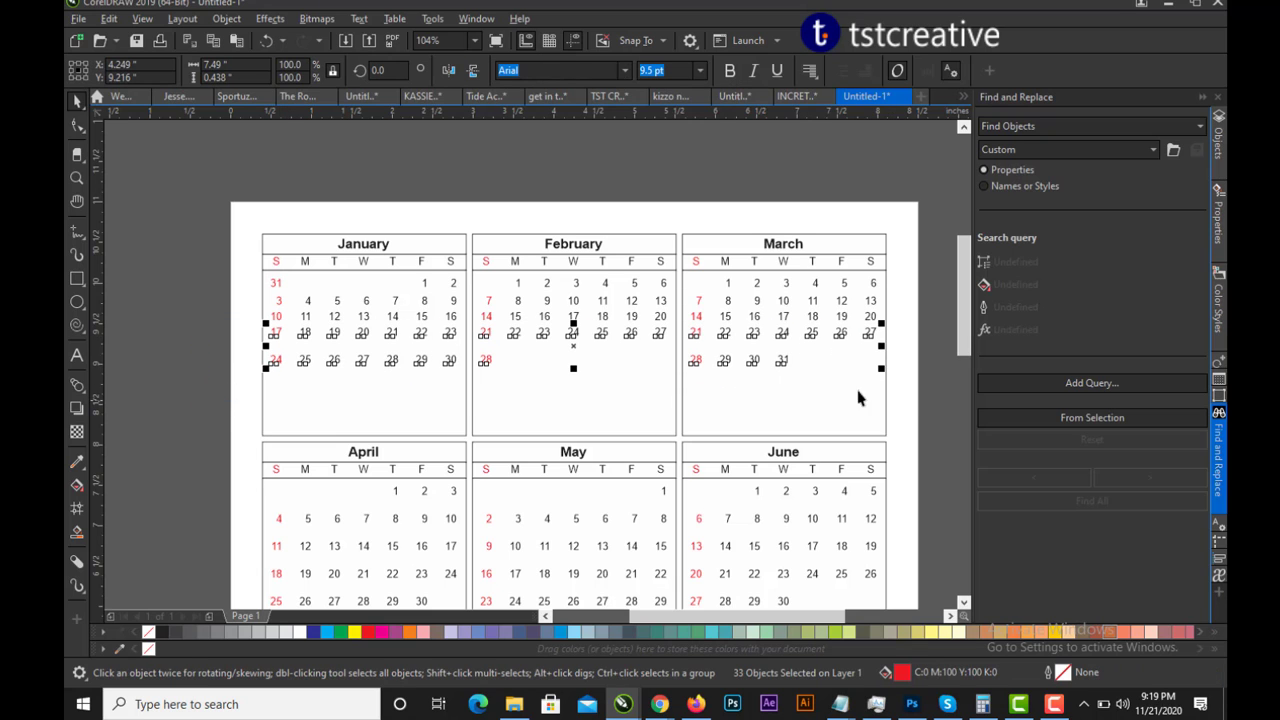
{"action": "left_click_drag", "start_coordinate": [197, 347], "coordinate": [785, 381]}
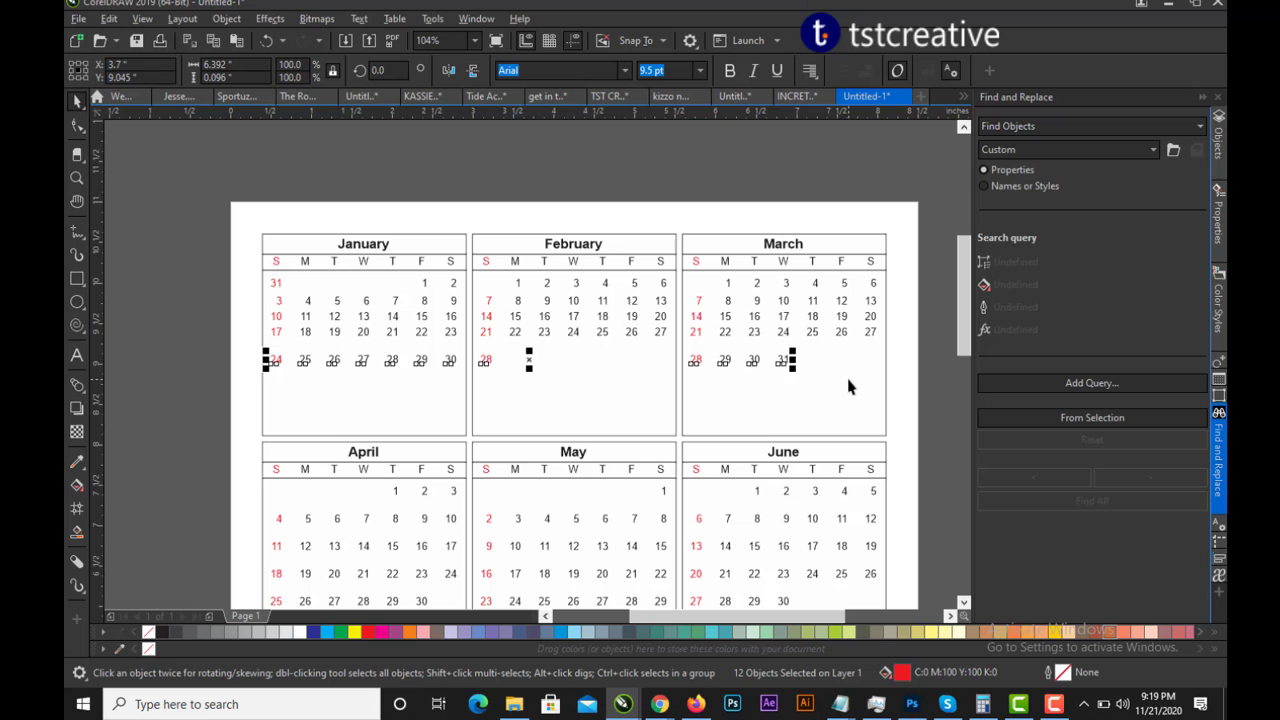
{"action": "key", "text": "Up"}
{"action": "key", "text": "Up"}
{"action": "left_click", "coordinate": [186, 249]}
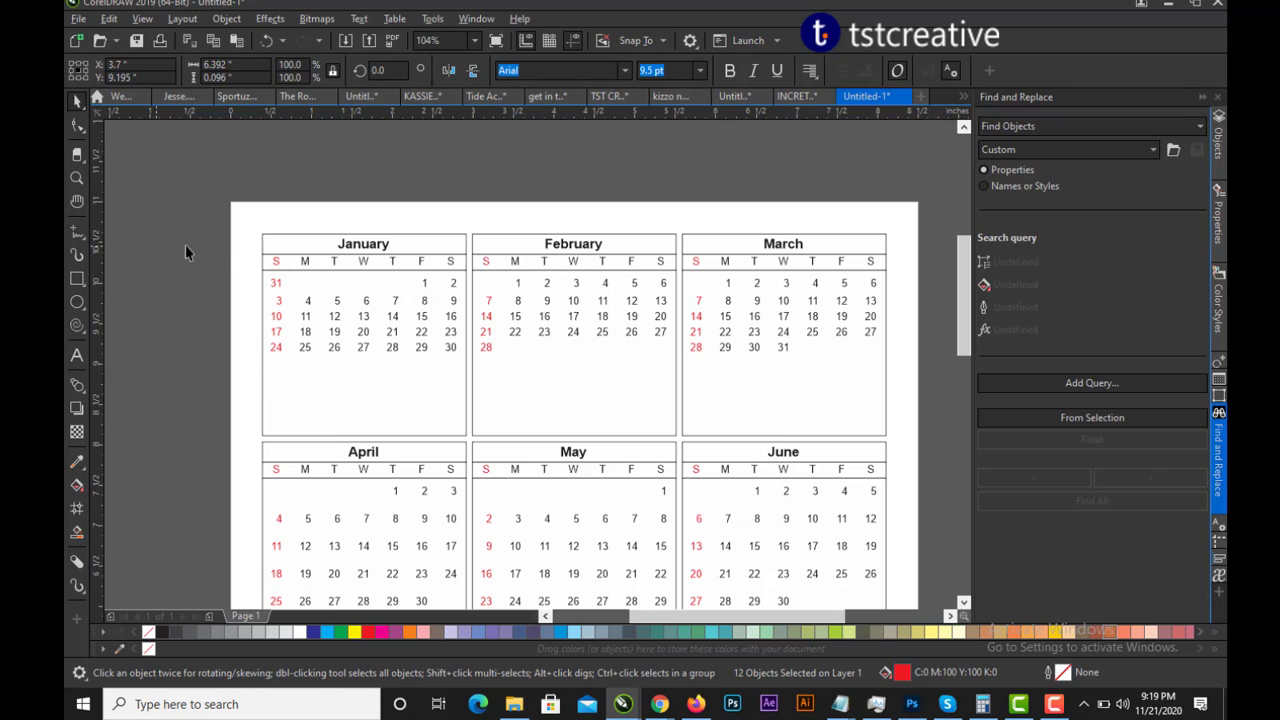
Step: Shorten the January, February and March boxes to fit their dates
{"action": "left_click", "coordinate": [346, 397]}
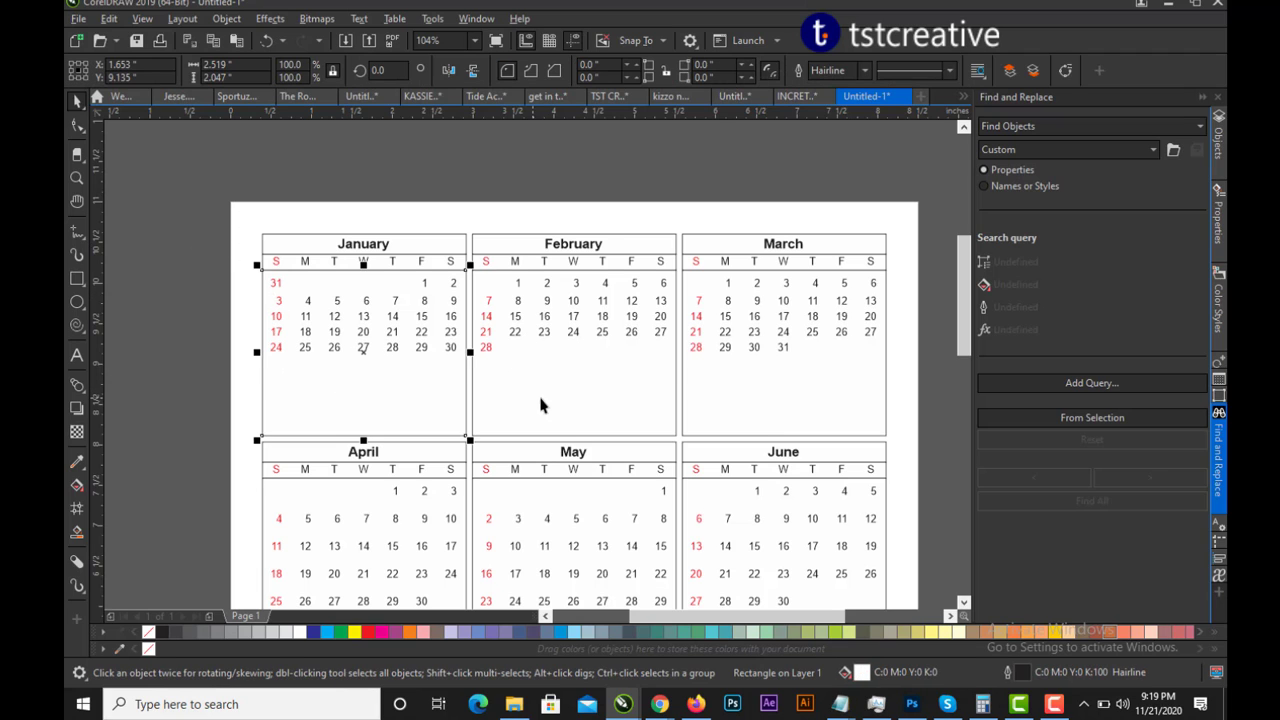
{"action": "left_click", "coordinate": [592, 397], "text": "shift"}
{"action": "left_click", "coordinate": [747, 419], "text": "shift"}
{"action": "left_click_drag", "start_coordinate": [573, 440], "coordinate": [573, 370]}
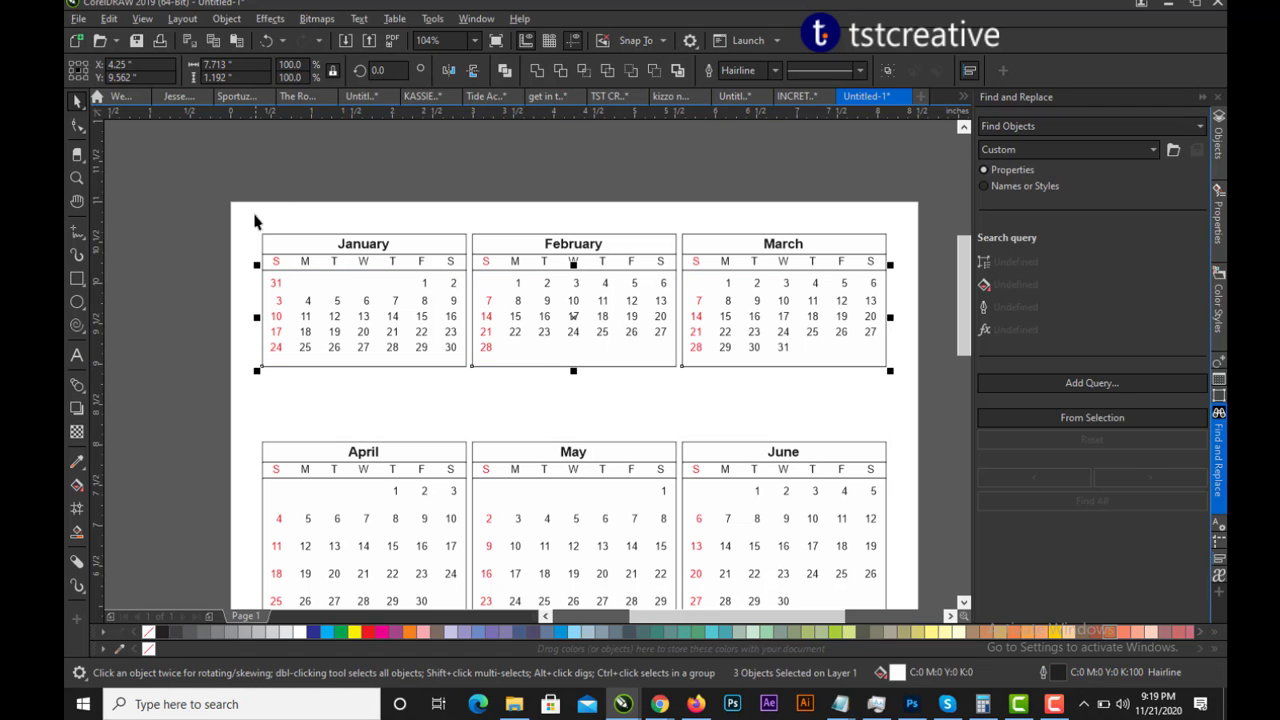
Step: Nudge January's Sunday–Tuesday columns right and Thursday–Saturday columns left into compact spacing
{"action": "left_click_drag", "start_coordinate": [225, 200], "coordinate": [295, 402]}
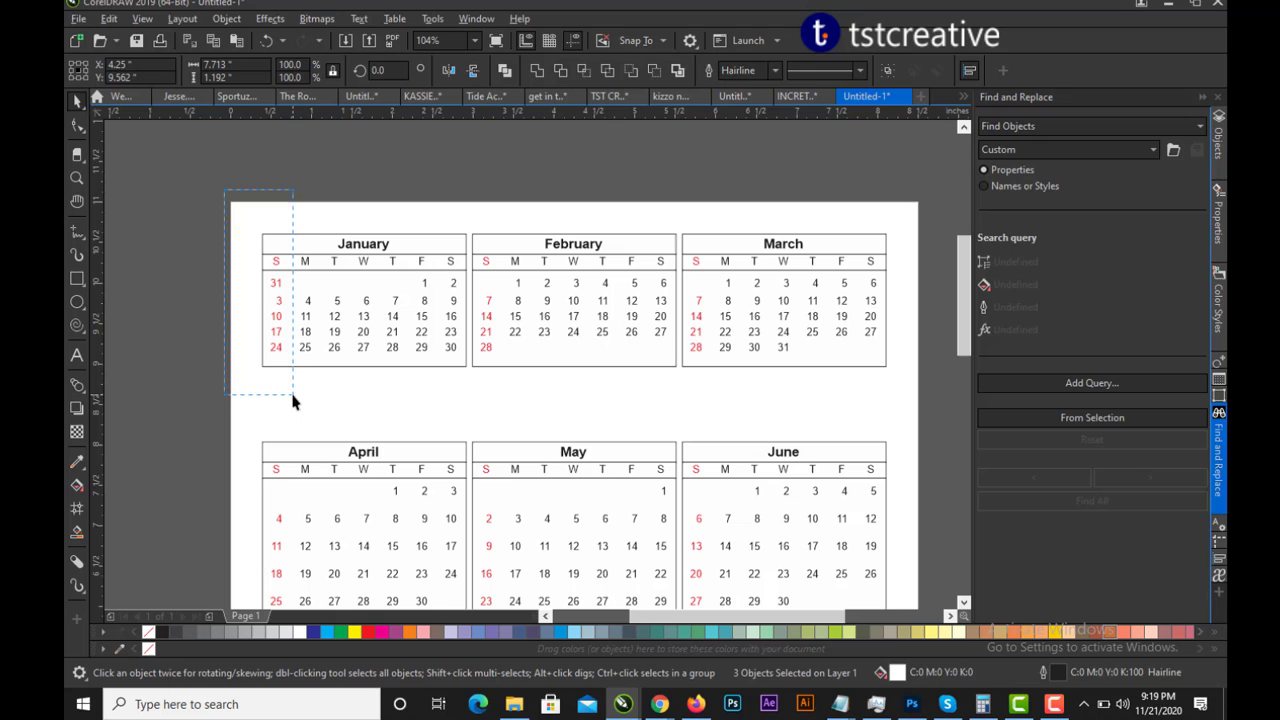
{"action": "left_click_drag", "start_coordinate": [263, 206], "coordinate": [318, 372], "text": "shift"}
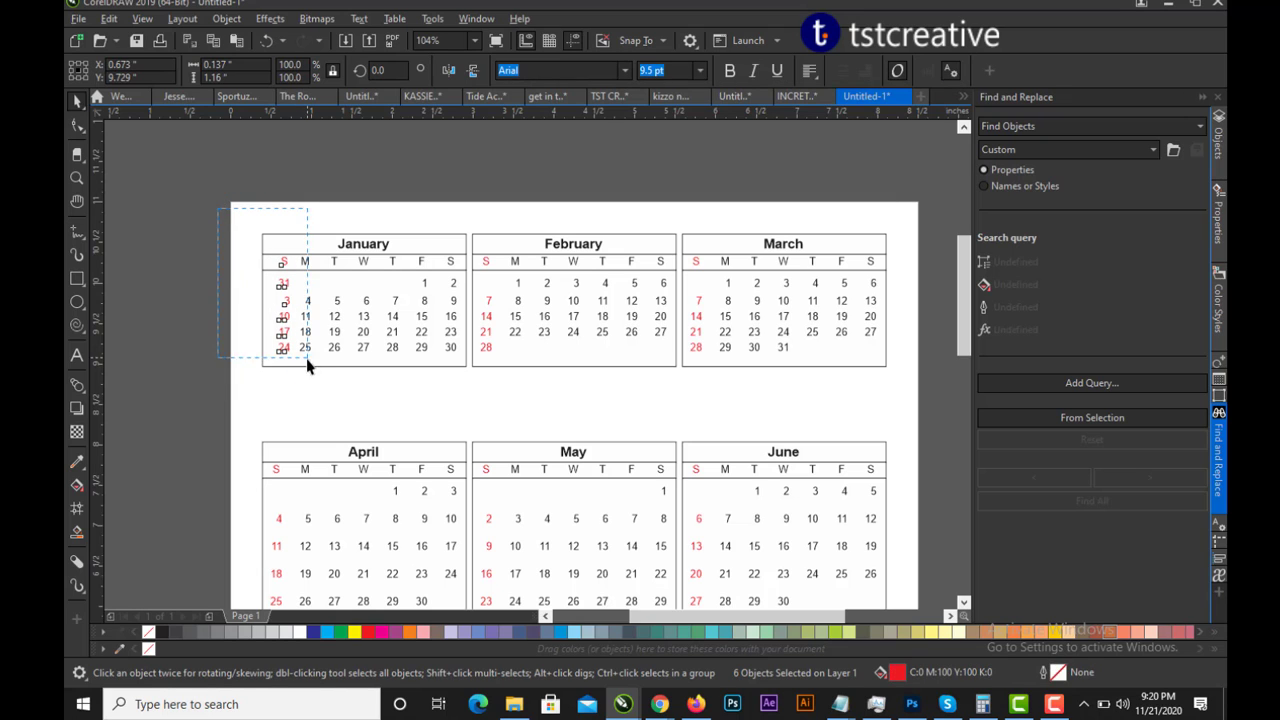
{"action": "left_click_drag", "start_coordinate": [266, 294], "coordinate": [351, 391], "text": "shift"}
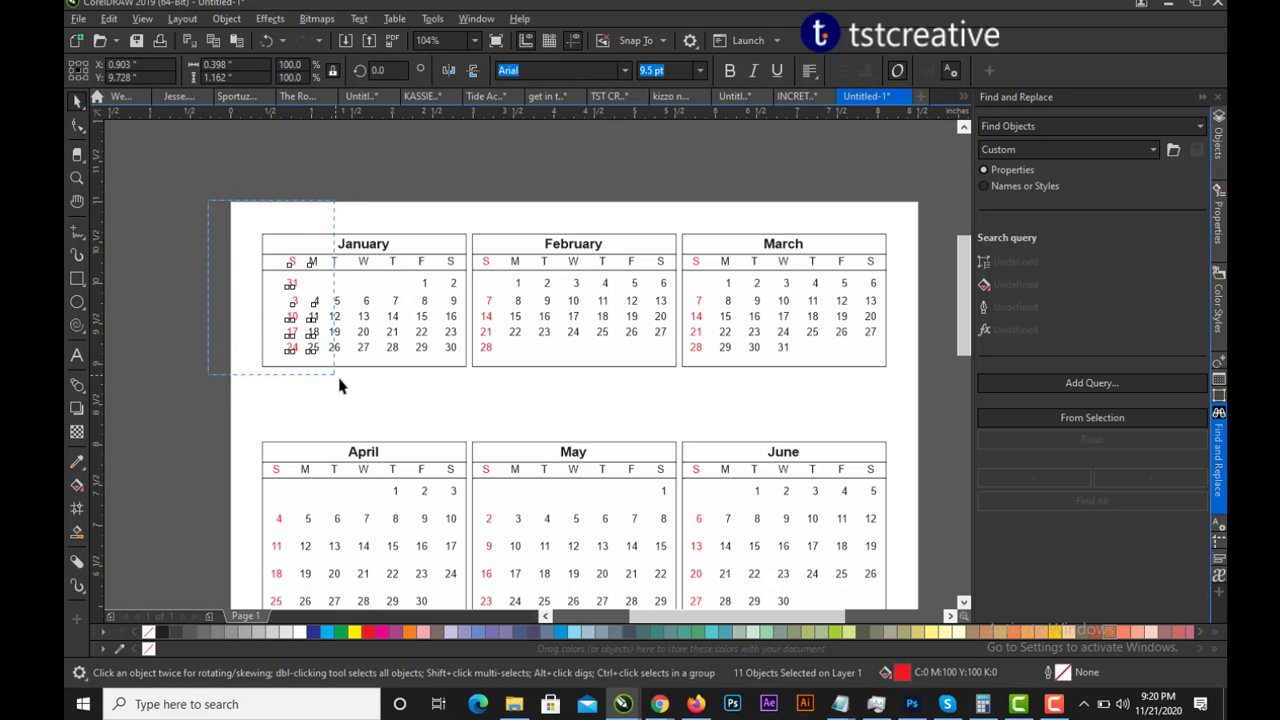
{"action": "key", "text": "Right"}
{"action": "left_click_drag", "start_coordinate": [386, 168], "coordinate": [462, 405]}
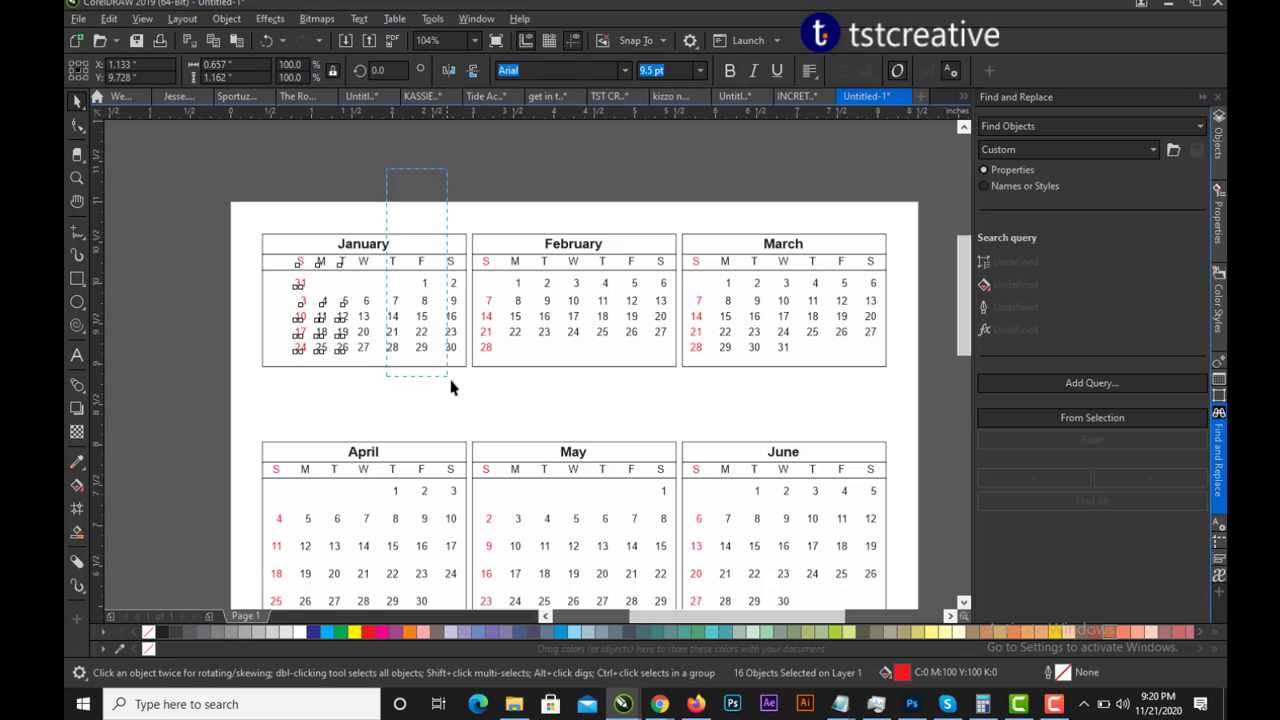
{"action": "key", "text": "Left"}
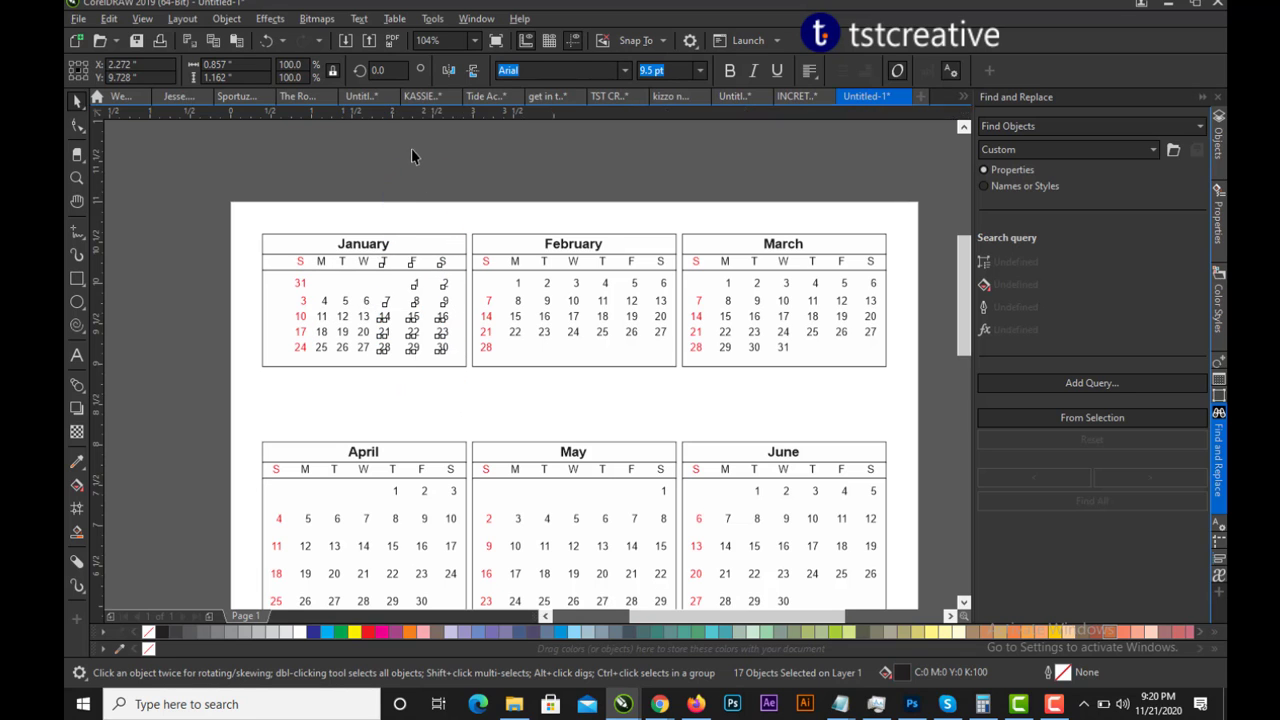
{"action": "left_click_drag", "start_coordinate": [399, 189], "coordinate": [469, 398]}
{"action": "key", "text": "Left"}
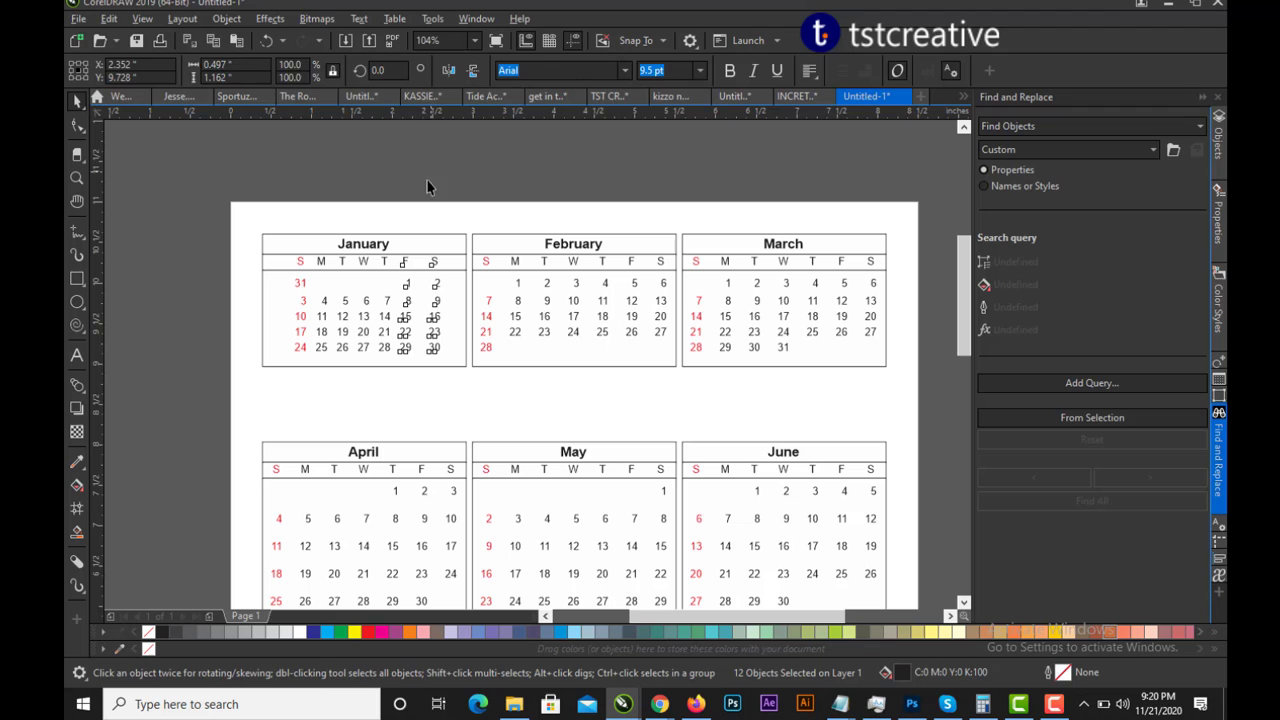
{"action": "left_click", "coordinate": [428, 185]}
{"action": "key", "text": "Left"}
{"action": "left_click", "coordinate": [457, 209]}
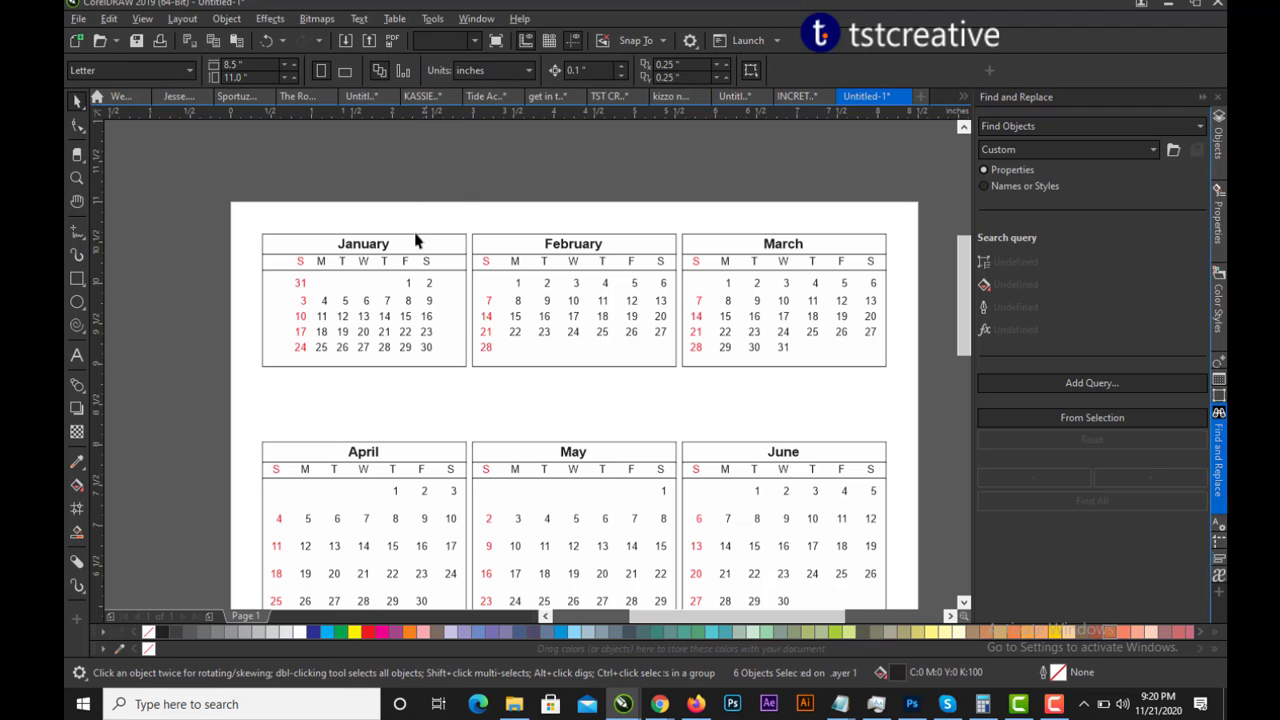
Step: Zoom in on January and February and select January's title and weekday boxes
{"action": "left_click", "coordinate": [450, 315]}
{"action": "left_click_drag", "start_coordinate": [230, 201], "coordinate": [623, 429]}
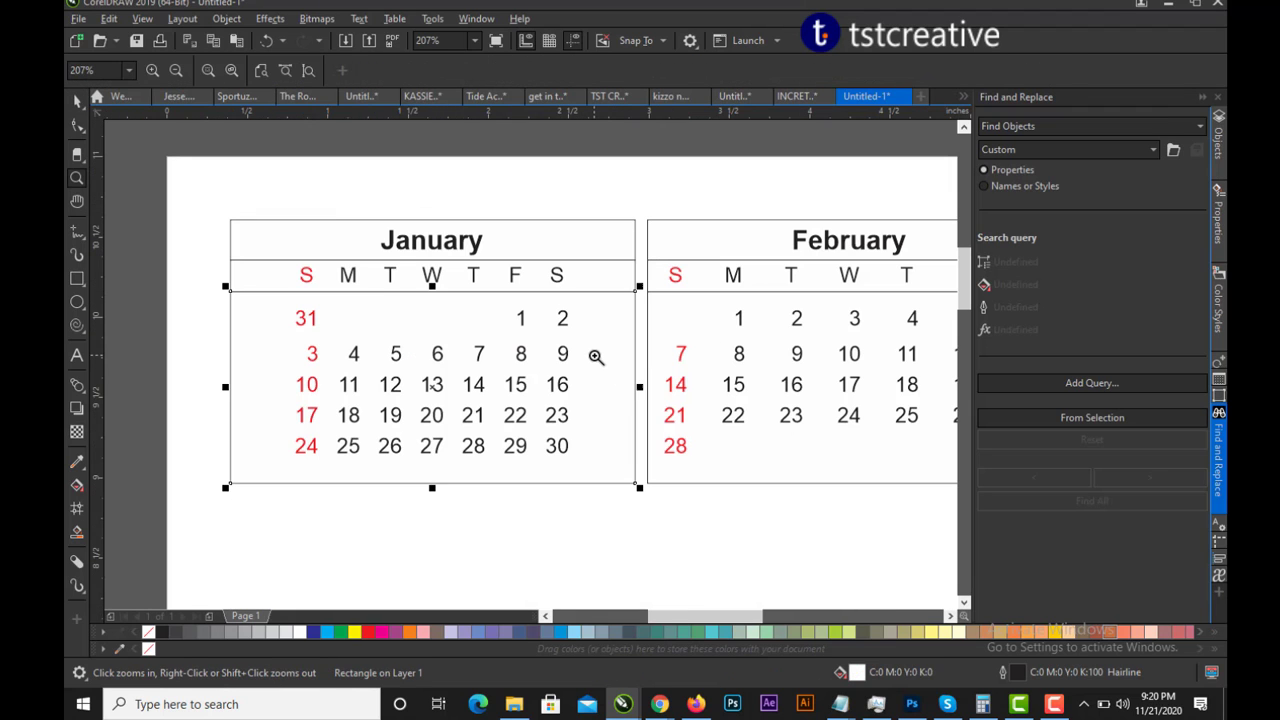
{"action": "key", "text": "Escape"}
{"action": "left_click", "coordinate": [597, 280]}
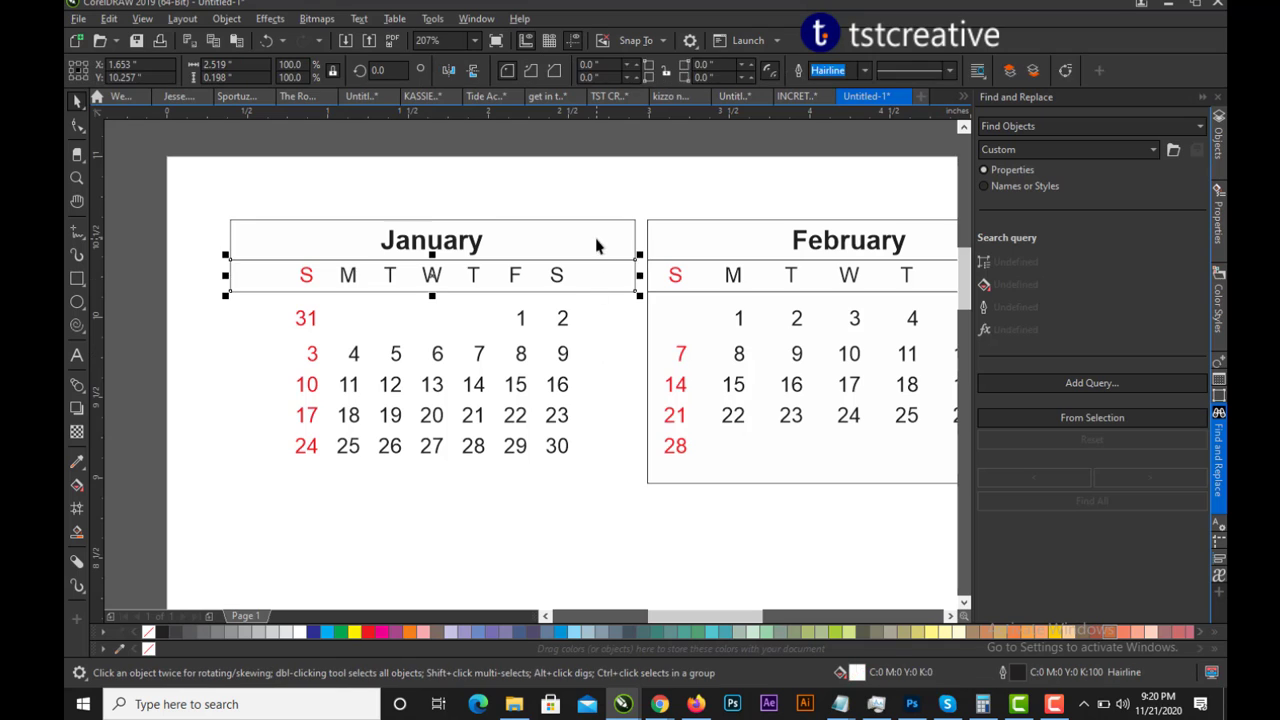
{"action": "left_click", "coordinate": [597, 246], "text": "shift"}
Step: Narrow January's header boxes and make the weekday row a red bar without outline
{"action": "left_click_drag", "start_coordinate": [637, 256], "coordinate": [606, 256]}
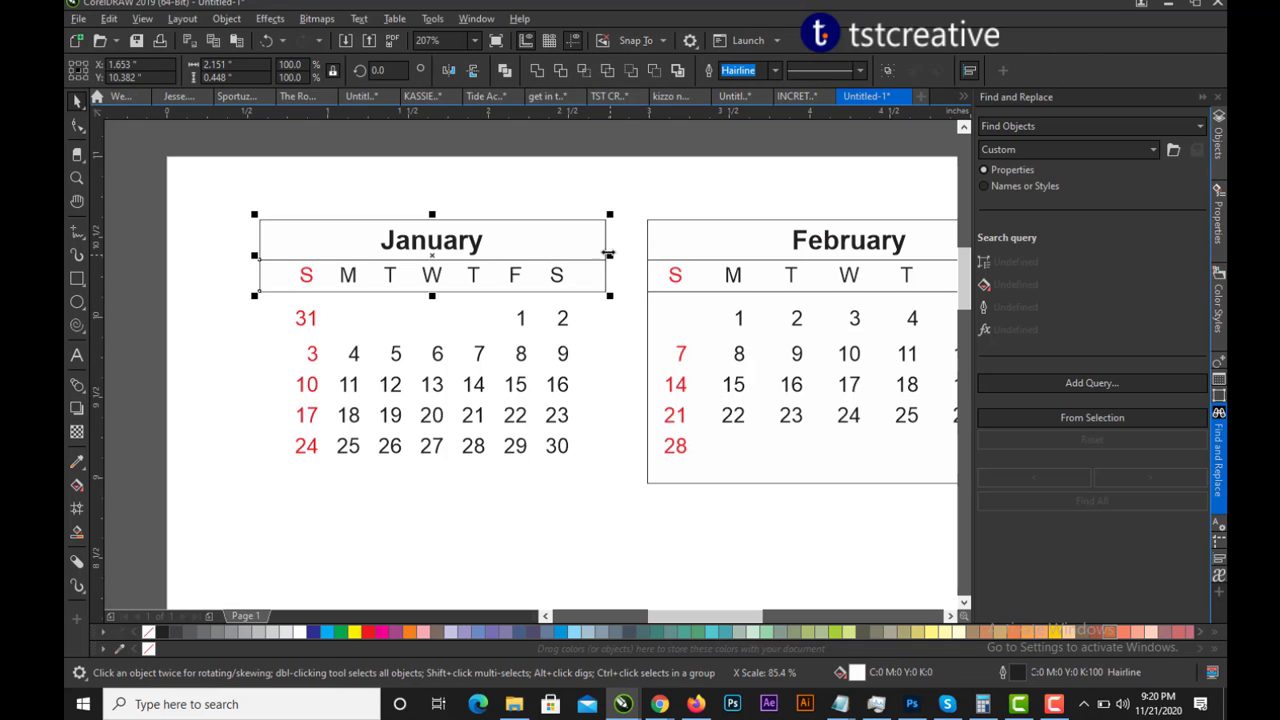
{"action": "left_click", "coordinate": [580, 276]}
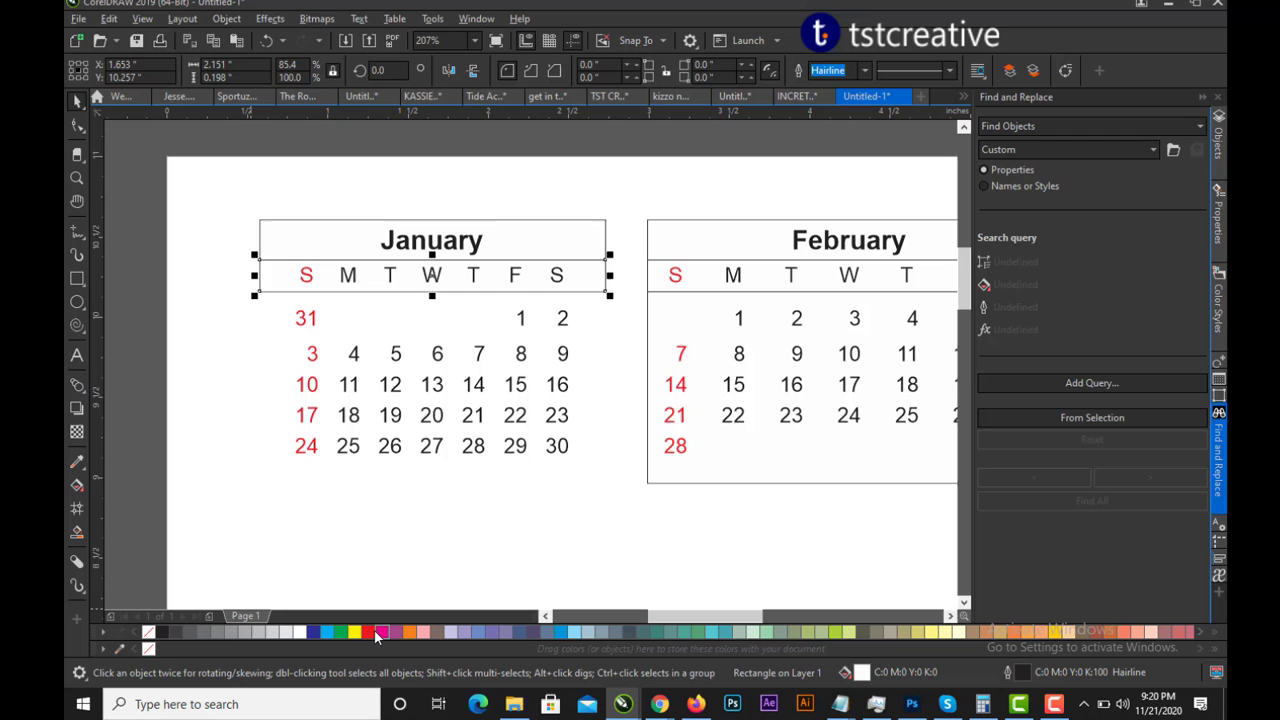
{"action": "left_click", "coordinate": [368, 632]}
{"action": "right_click", "coordinate": [149, 633]}
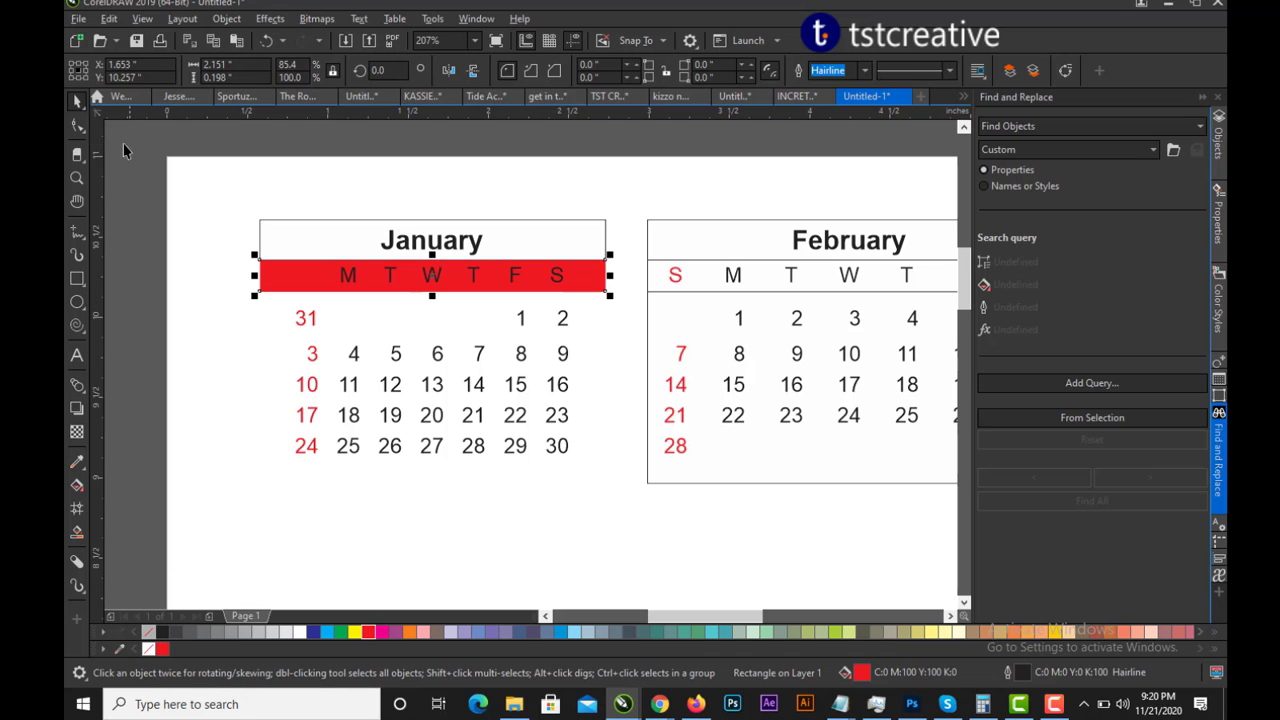
Step: Make January's weekday letters white Arial Black and narrow the red bar
{"action": "mouse_move", "coordinate": [128, 260]}
{"action": "left_mouse_down"}
{"action": "mouse_move", "coordinate": [538, 330]}
{"action": "mouse_move", "coordinate": [596, 304]}
{"action": "left_mouse_up"}
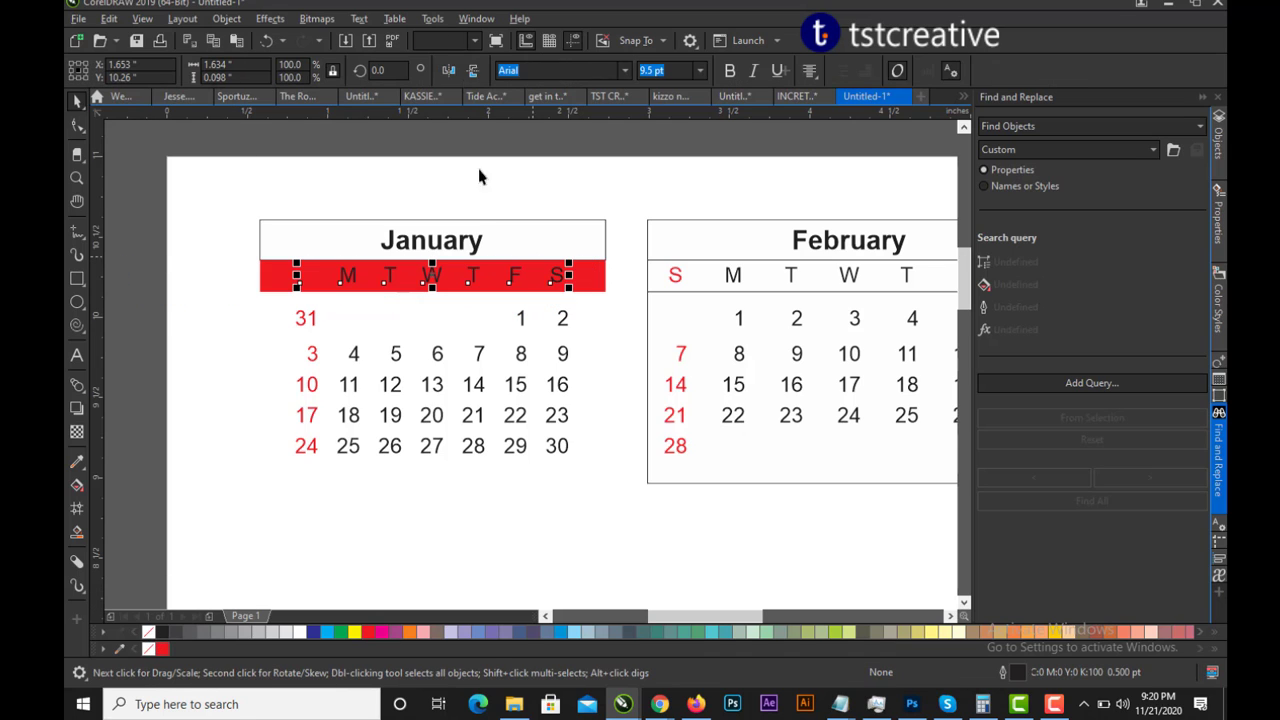
{"action": "left_click", "coordinate": [627, 70]}
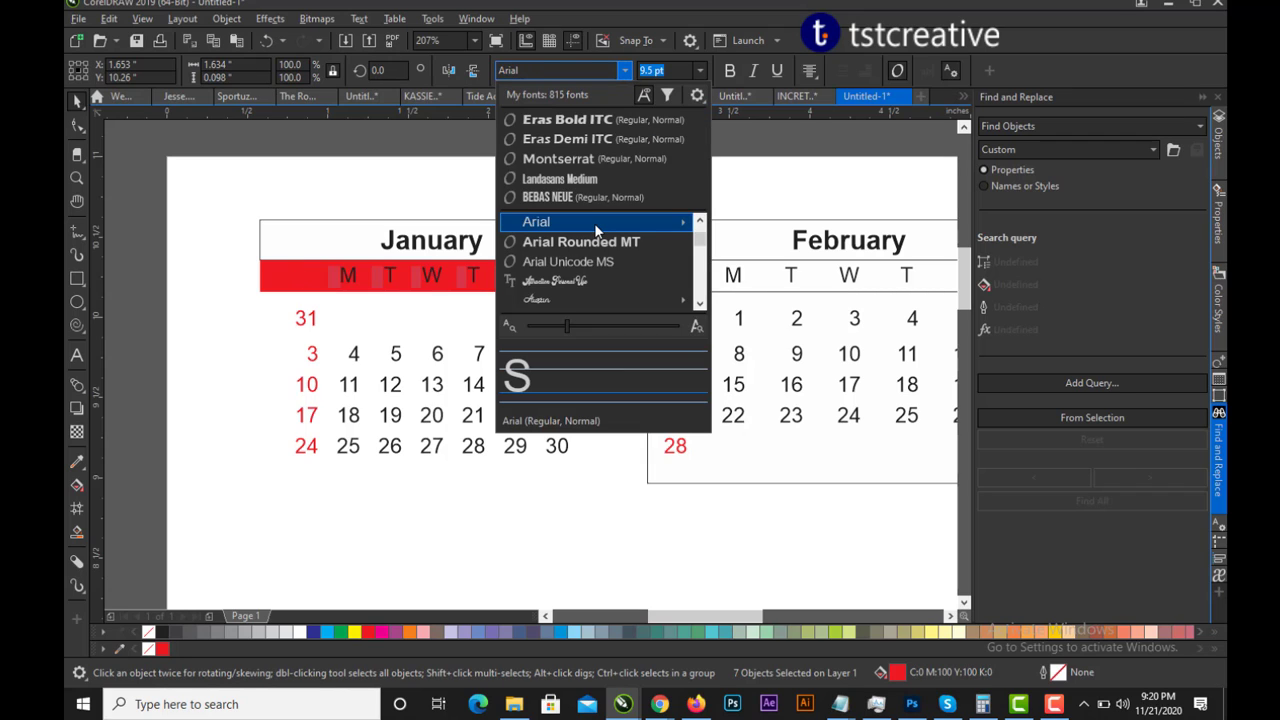
{"action": "mouse_move", "coordinate": [596, 222]}
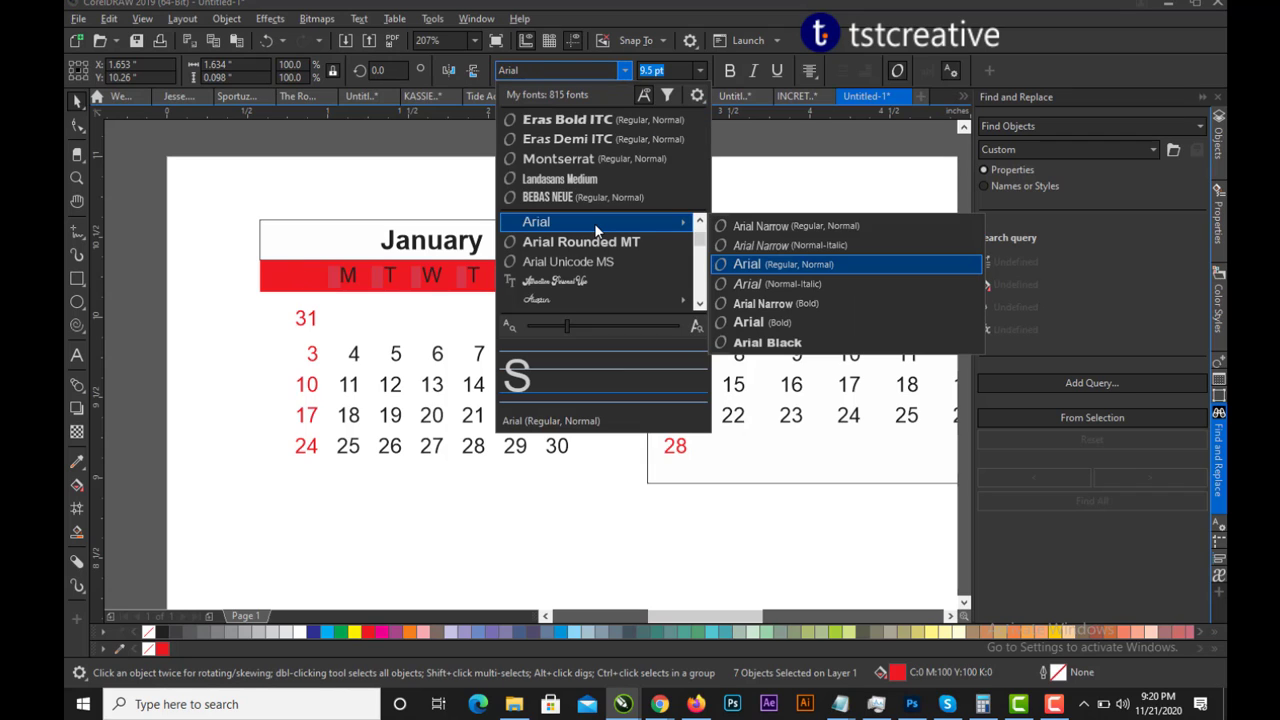
{"action": "key", "text": "Escape"}
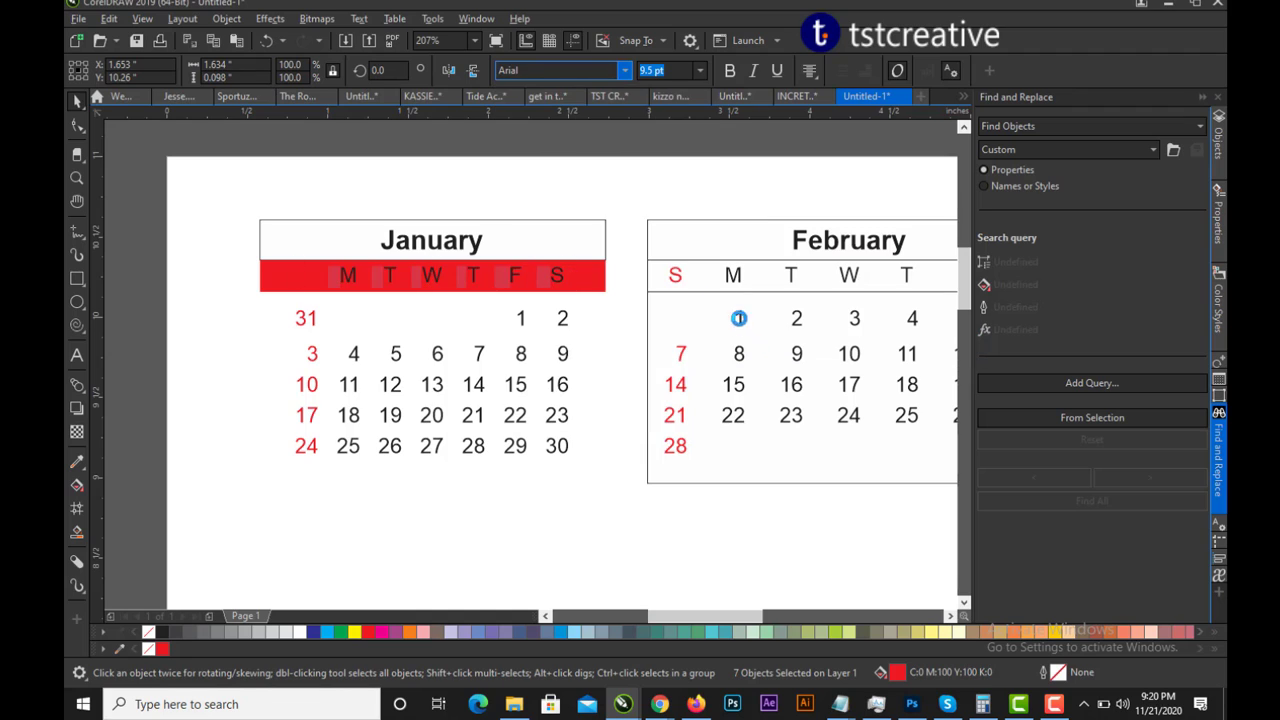
{"action": "type", "text": "Black"}
{"action": "key", "text": "Return"}
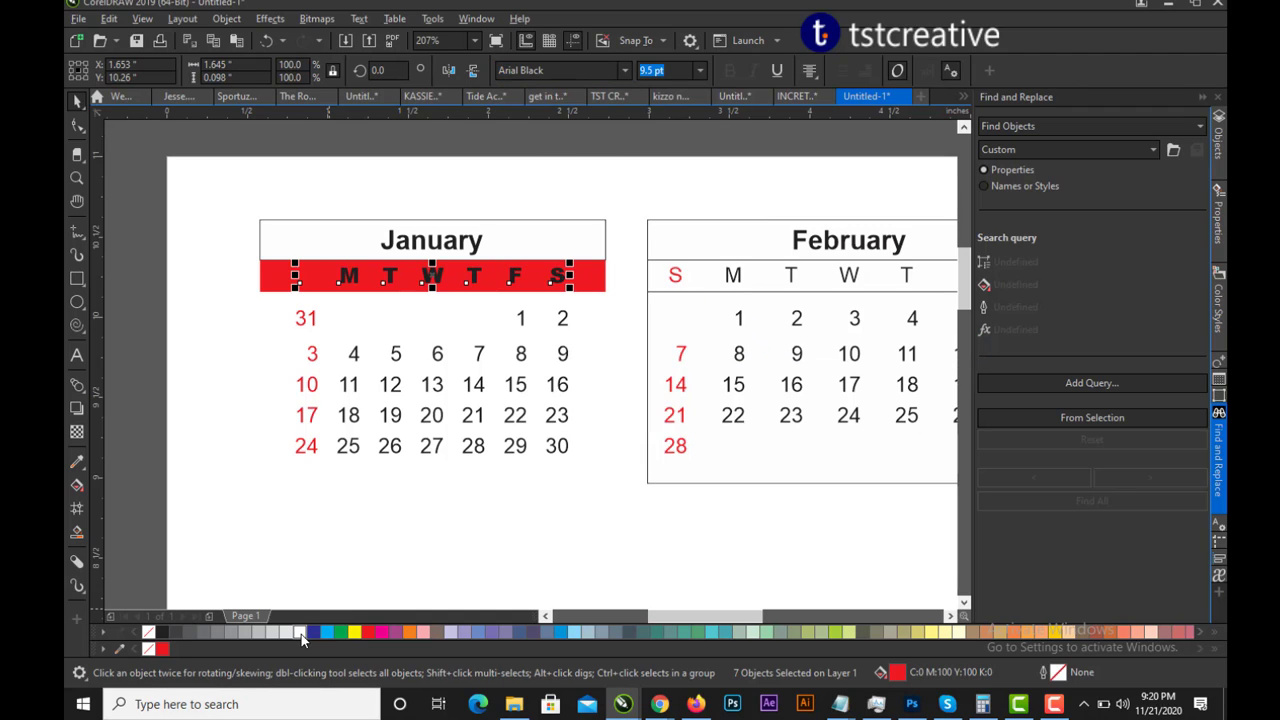
{"action": "left_click", "coordinate": [302, 636]}
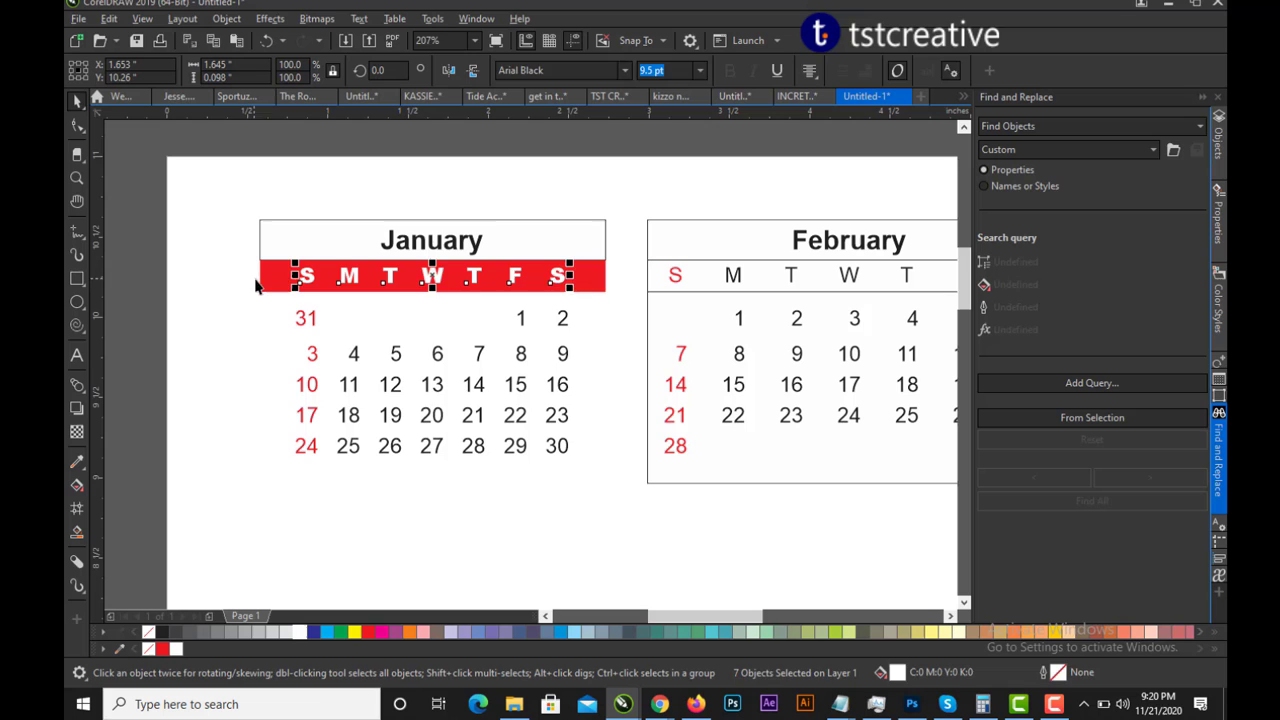
{"action": "left_click", "coordinate": [558, 280]}
{"action": "left_click_drag", "start_coordinate": [610, 275], "coordinate": [590, 259]}
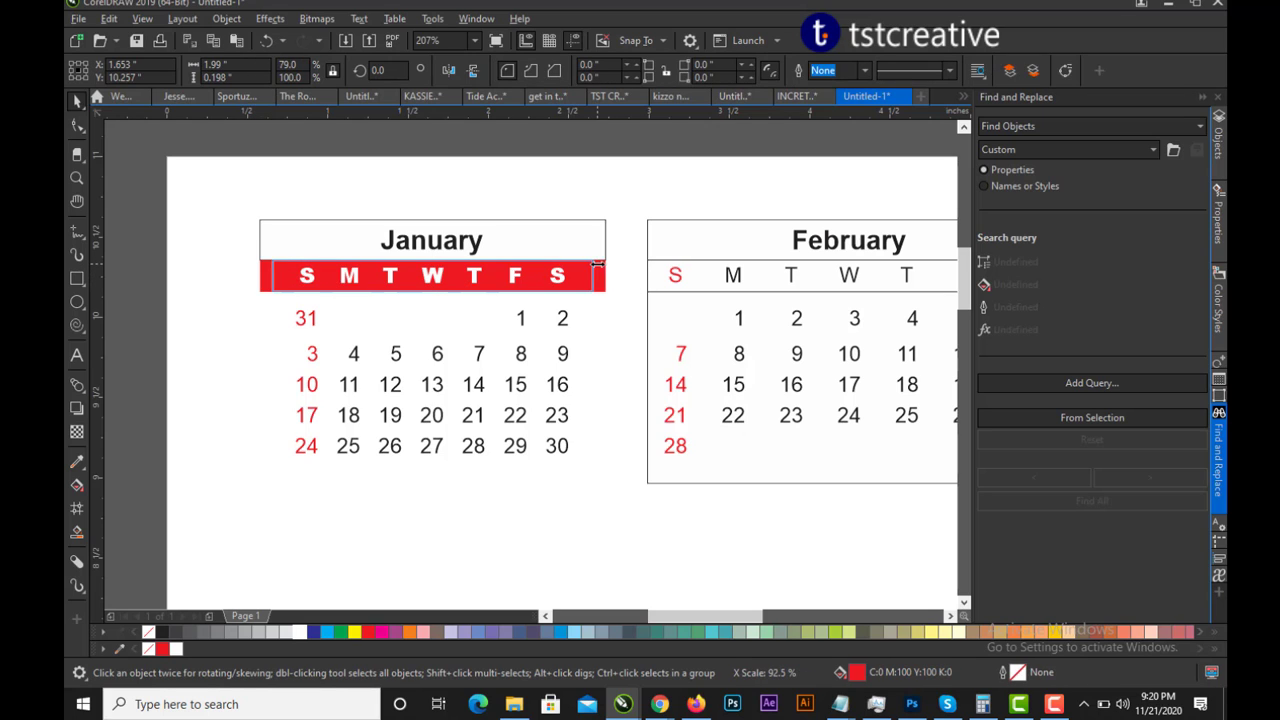
Step: Delete January's title box and set the January title font to Banthern
{"action": "left_click", "coordinate": [586, 247]}
{"action": "key", "text": "Delete"}
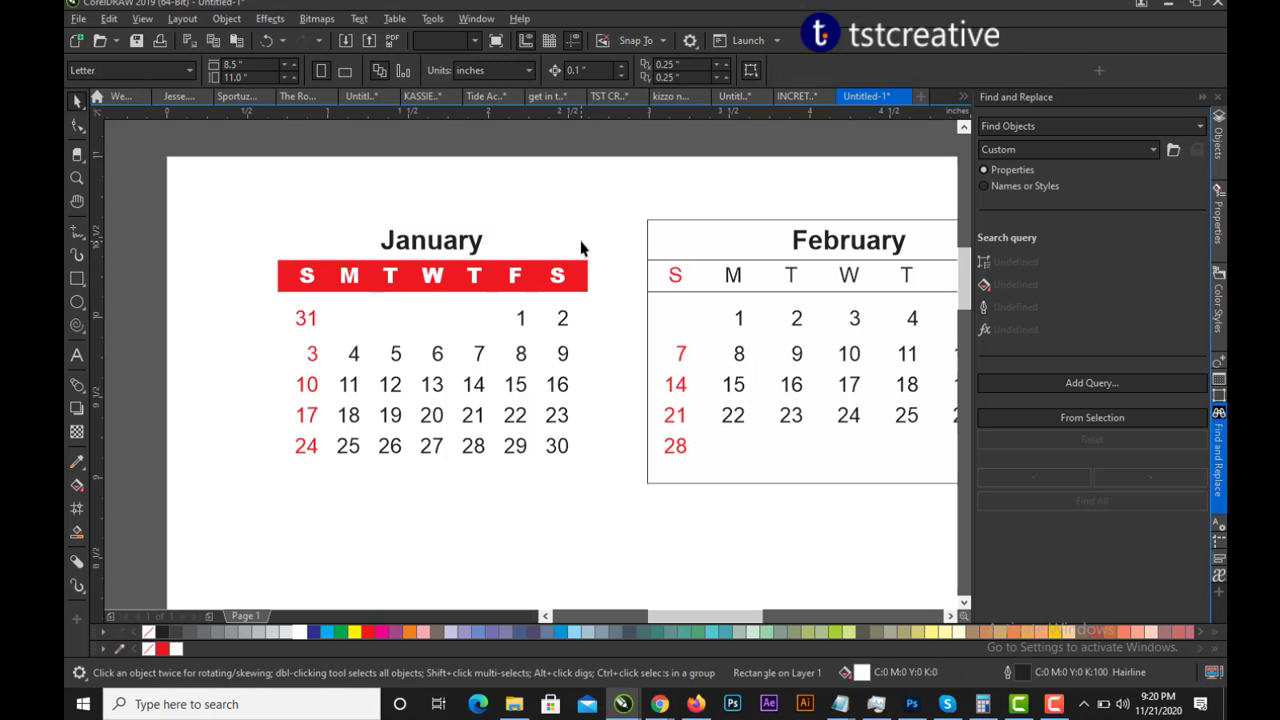
{"action": "left_click", "coordinate": [458, 247]}
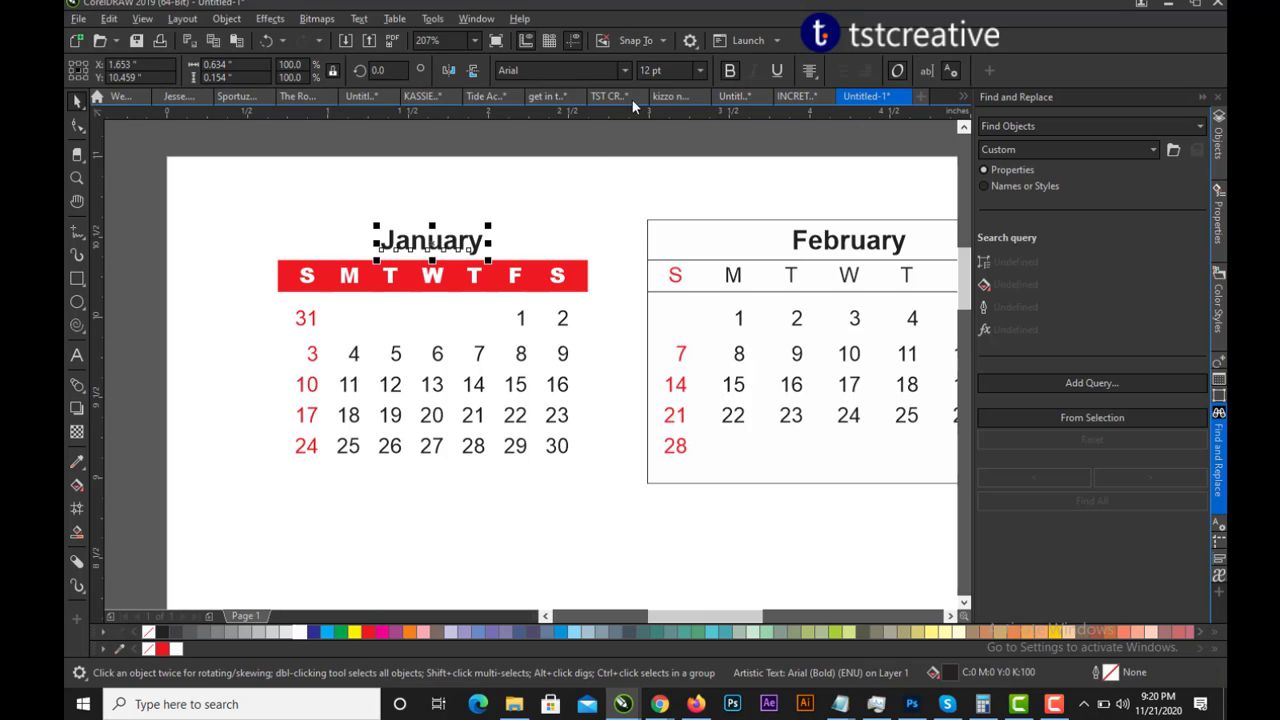
{"action": "left_click", "coordinate": [624, 70]}
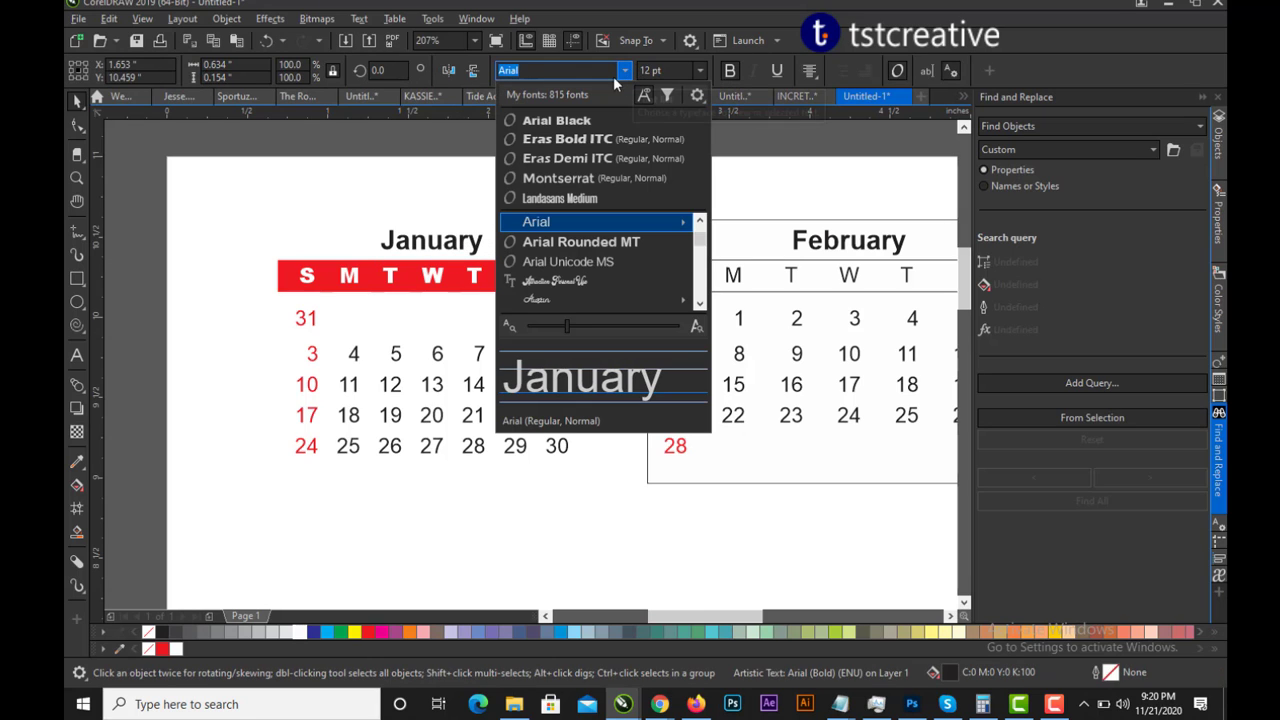
{"action": "left_click", "coordinate": [581, 298]}
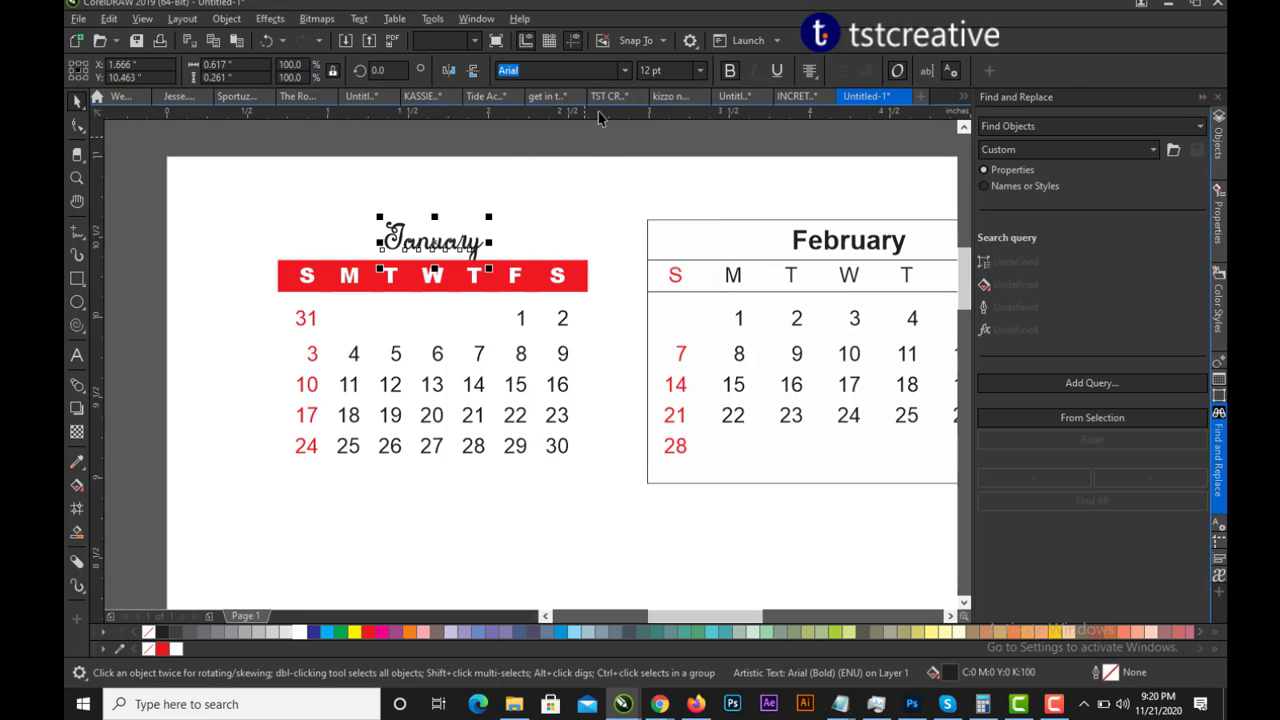
{"action": "left_click", "coordinate": [620, 70]}
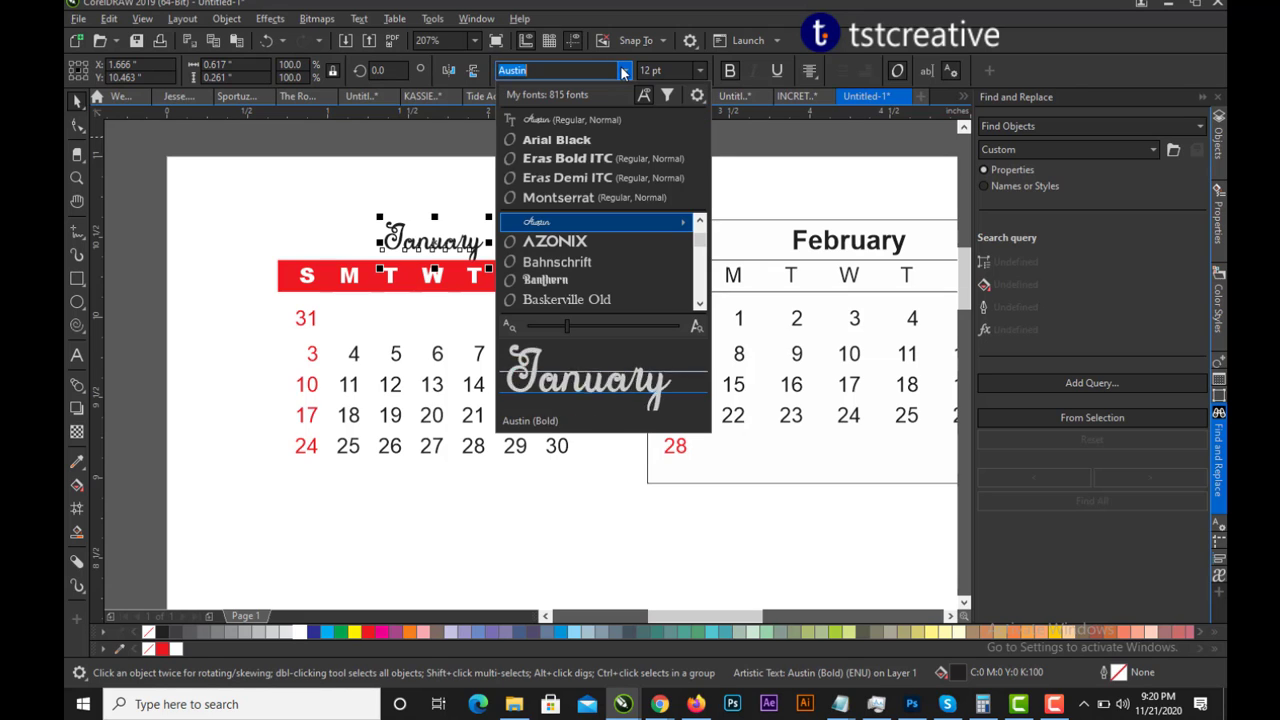
{"action": "left_click", "coordinate": [545, 280]}
Step: Change the January title to read 'January 2021'
{"action": "left_click", "coordinate": [483, 242]}
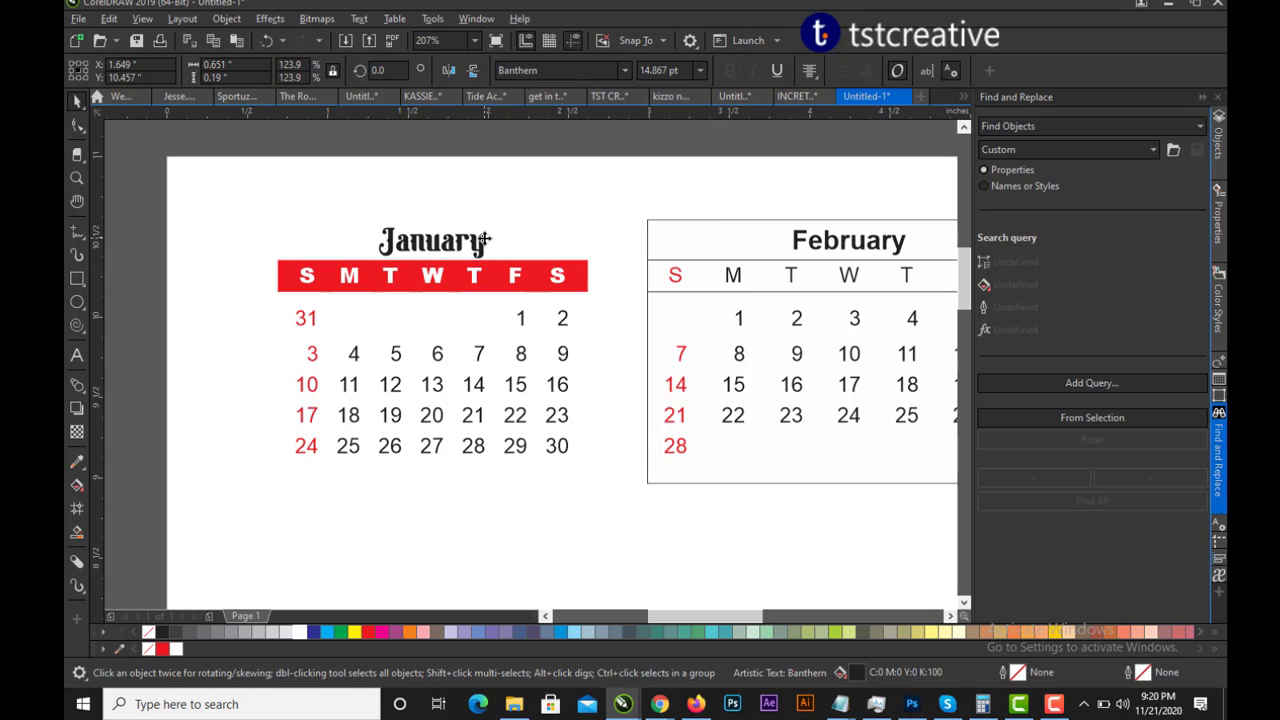
{"action": "double_click", "coordinate": [483, 242]}
{"action": "type", "text": "20"}
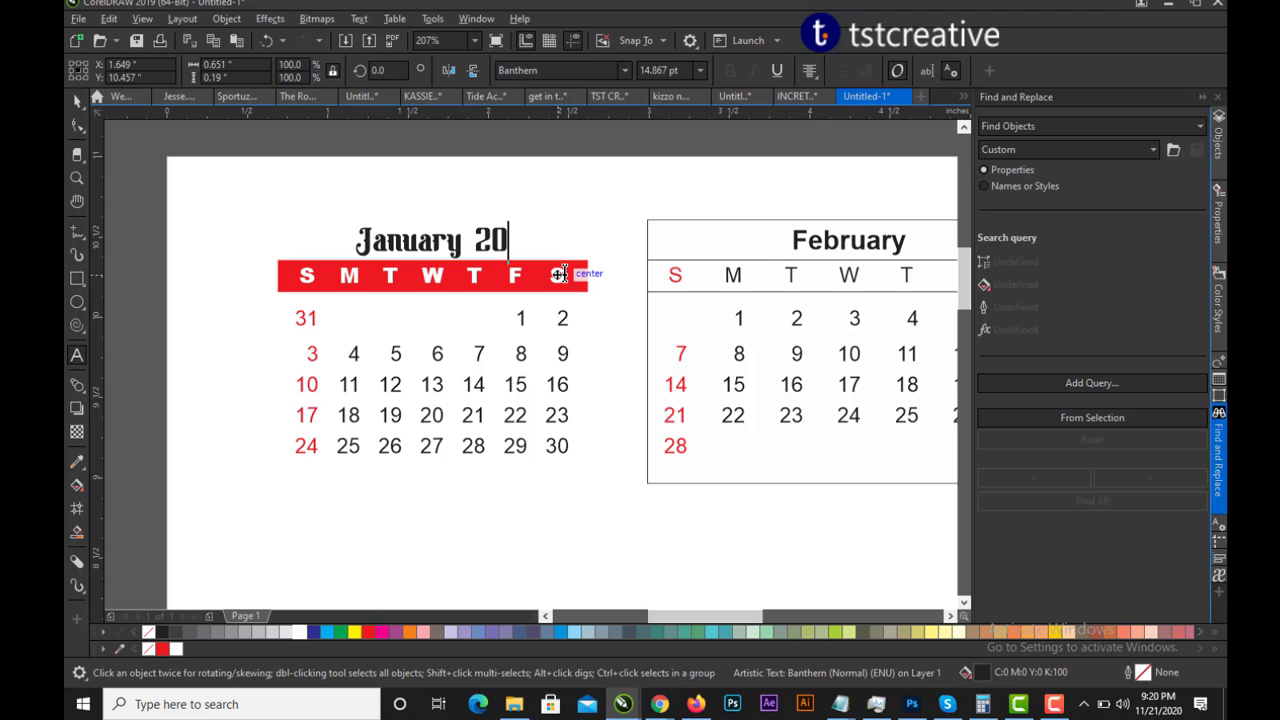
{"action": "type", "text": "21"}
{"action": "key", "text": "ctrl+space"}
{"action": "left_click", "coordinate": [560, 276], "text": "shift"}
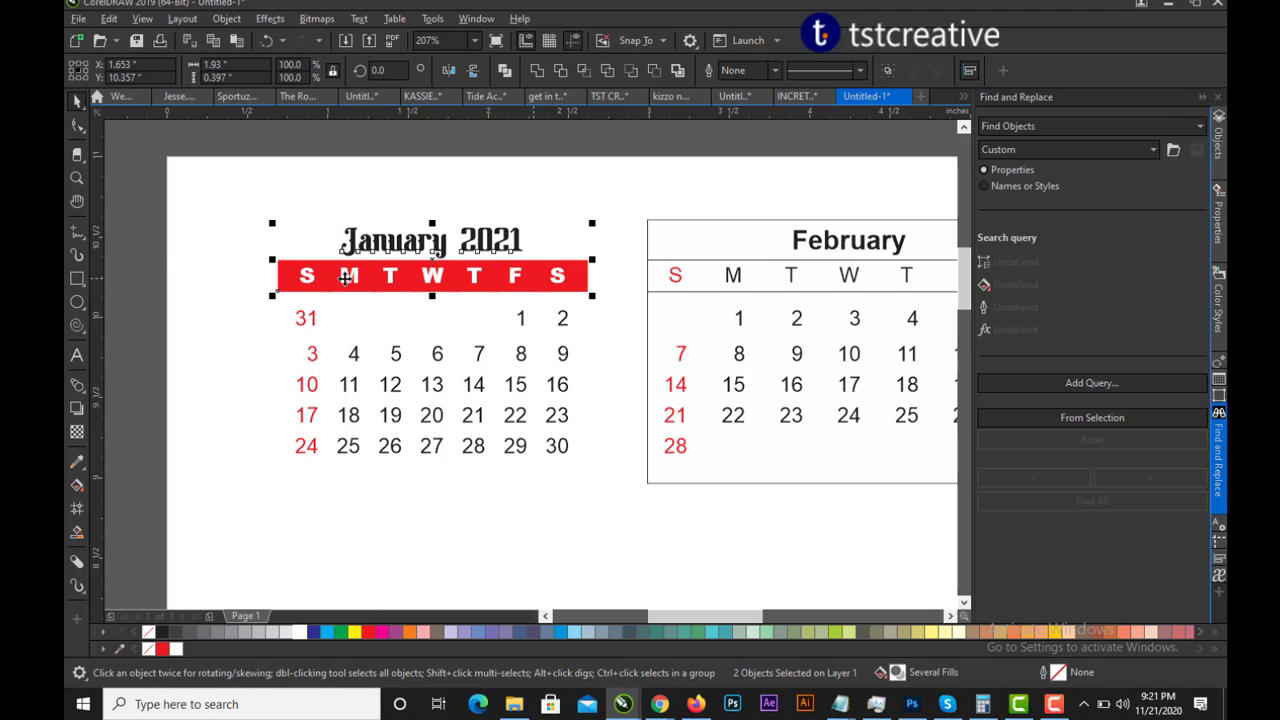
{"action": "left_click", "coordinate": [153, 244]}
Step: Narrow January's red weekday bar to fit the date columns
{"action": "left_click", "coordinate": [588, 285]}
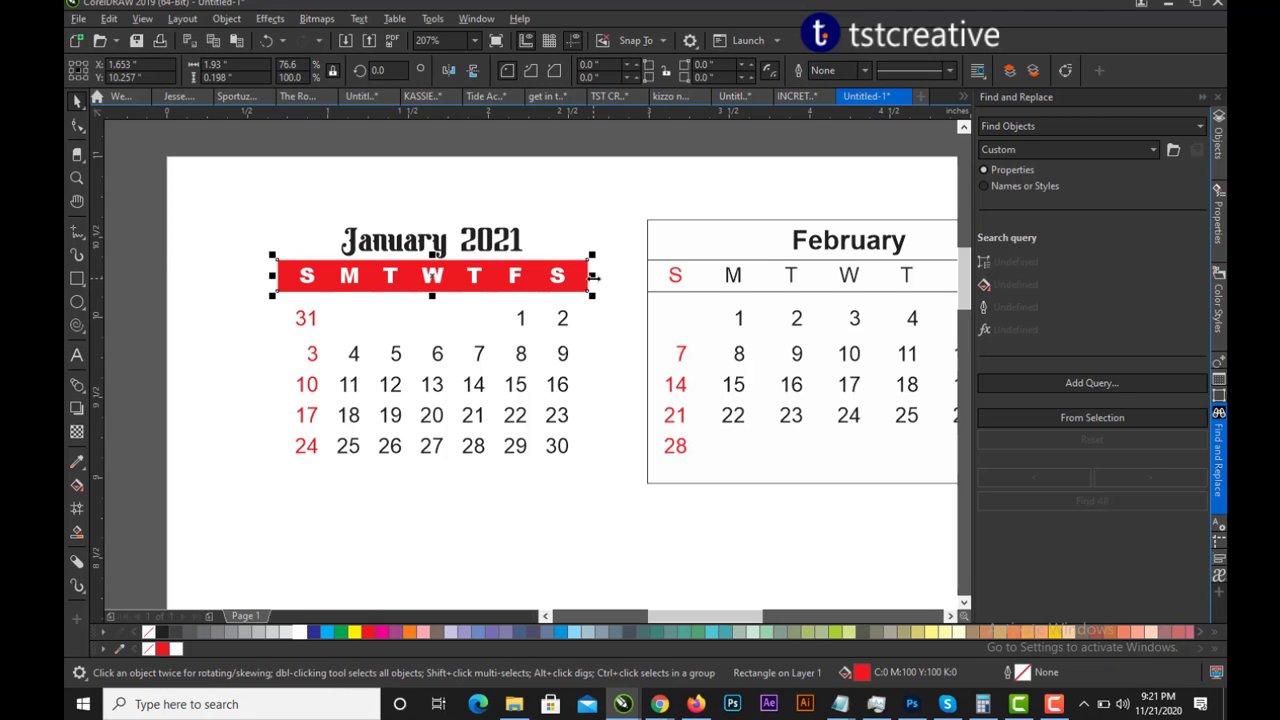
{"action": "left_click_drag", "start_coordinate": [594, 254], "coordinate": [586, 260]}
{"action": "scroll", "coordinate": [548, 271], "scroll_direction": "down", "scroll_amount": 2}
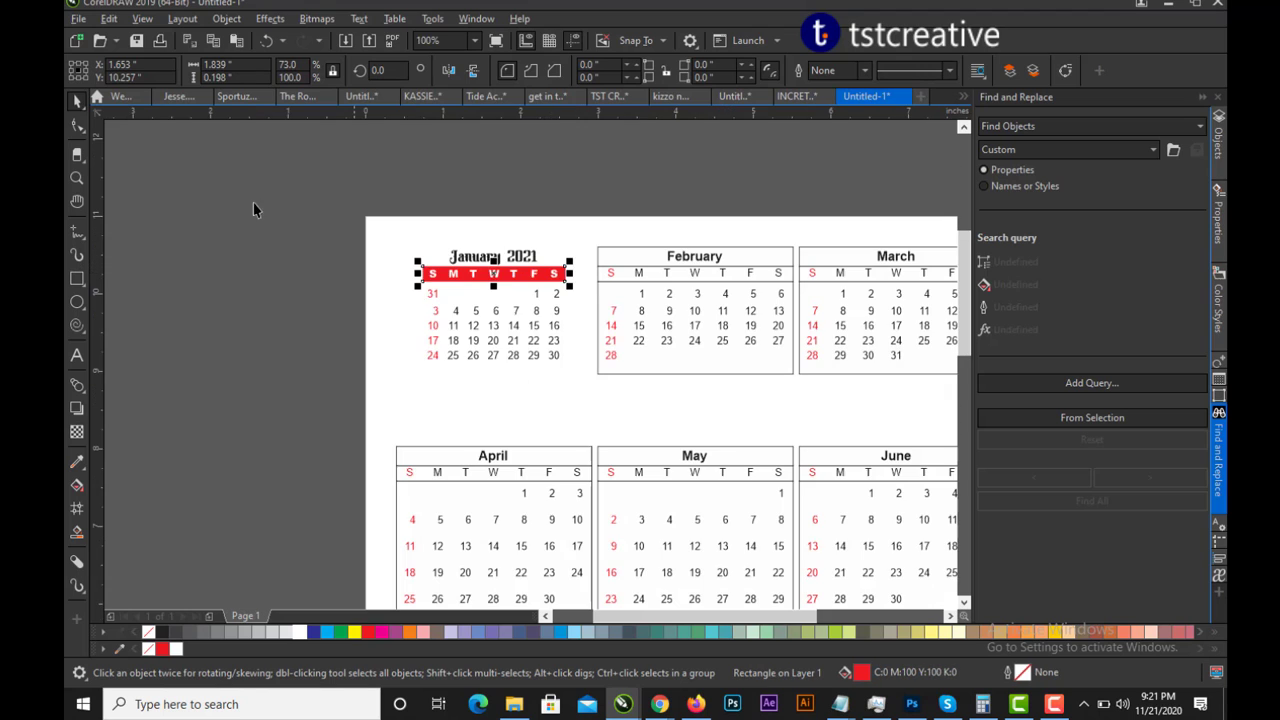
{"action": "left_click", "coordinate": [327, 224]}
{"action": "scroll", "coordinate": [330, 230], "scroll_direction": "up", "scroll_amount": 2}
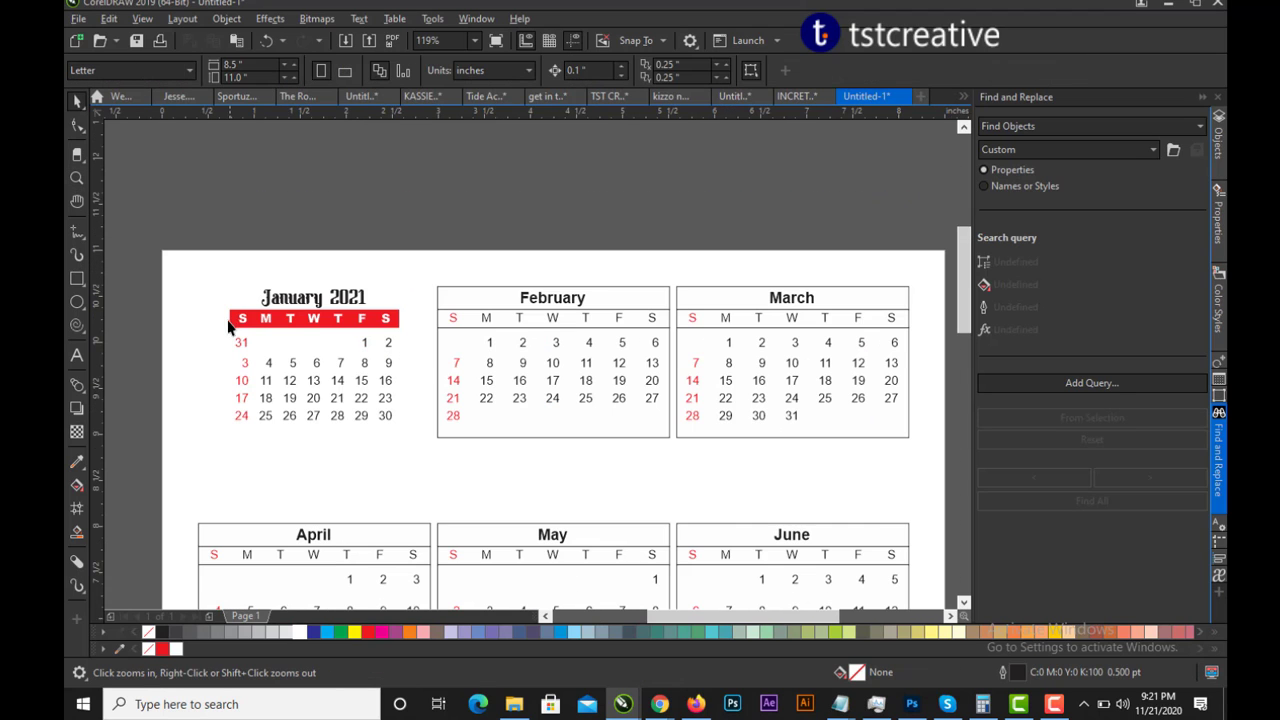
Step: Bold all January dates and shift February's Sunday and Monday columns right
{"action": "left_click_drag", "start_coordinate": [225, 343], "coordinate": [416, 468]}
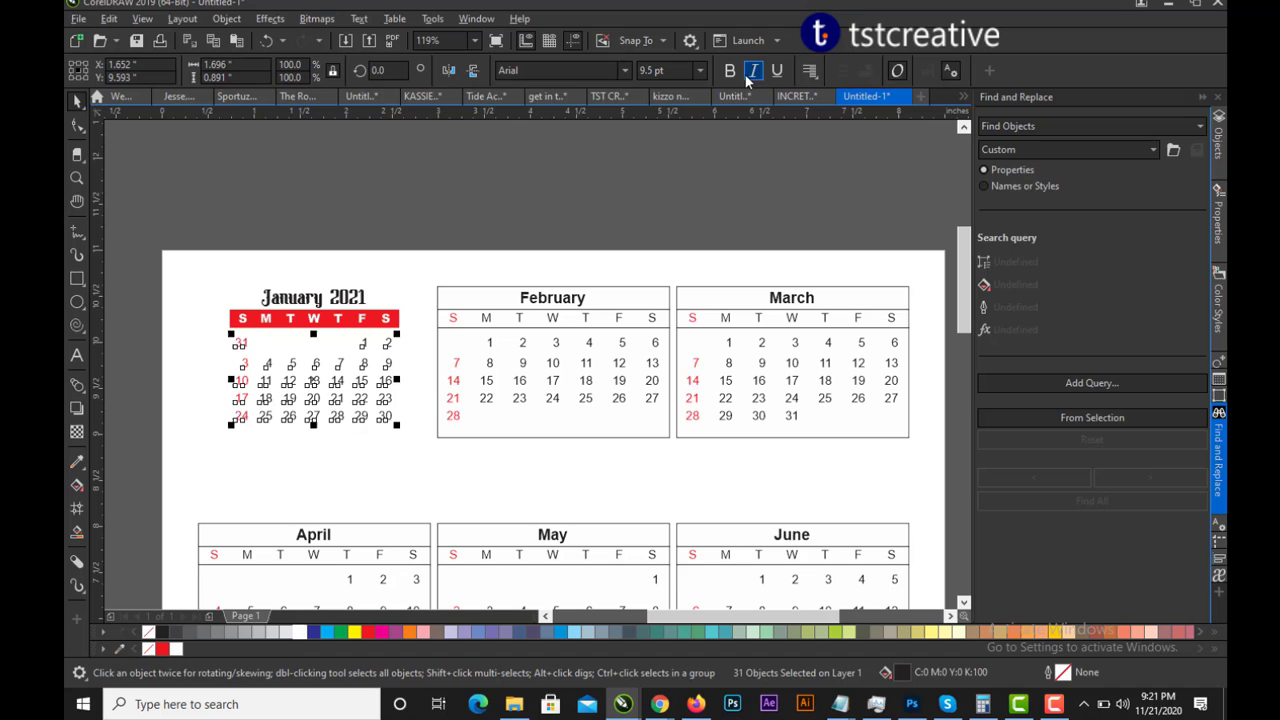
{"action": "left_click", "coordinate": [418, 214]}
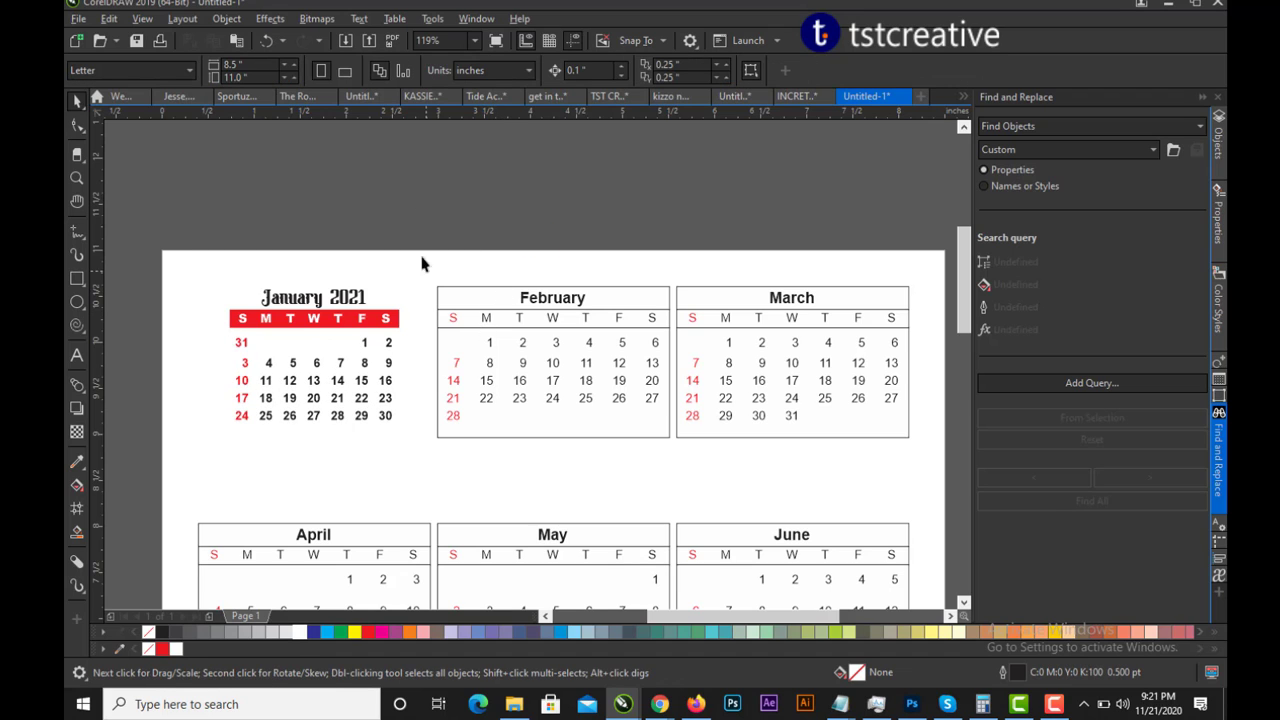
{"action": "left_click_drag", "start_coordinate": [402, 222], "coordinate": [480, 445]}
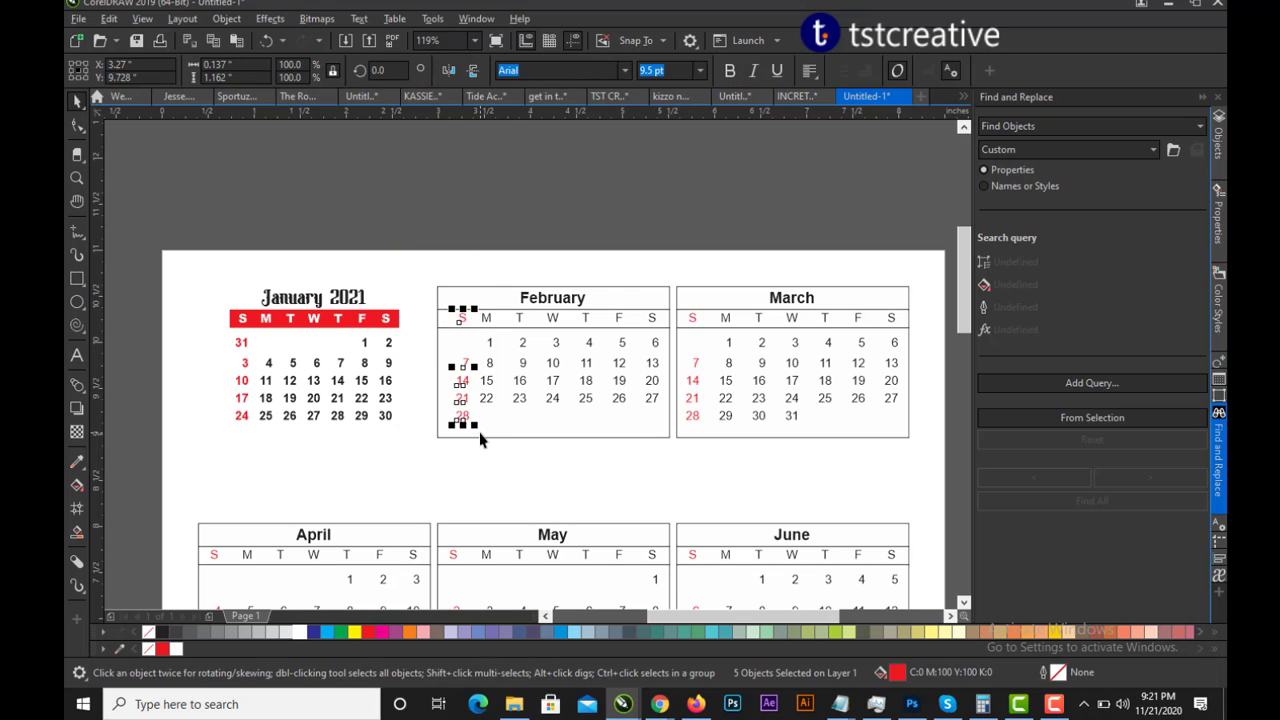
{"action": "left_click_drag", "start_coordinate": [455, 222], "coordinate": [503, 398]}
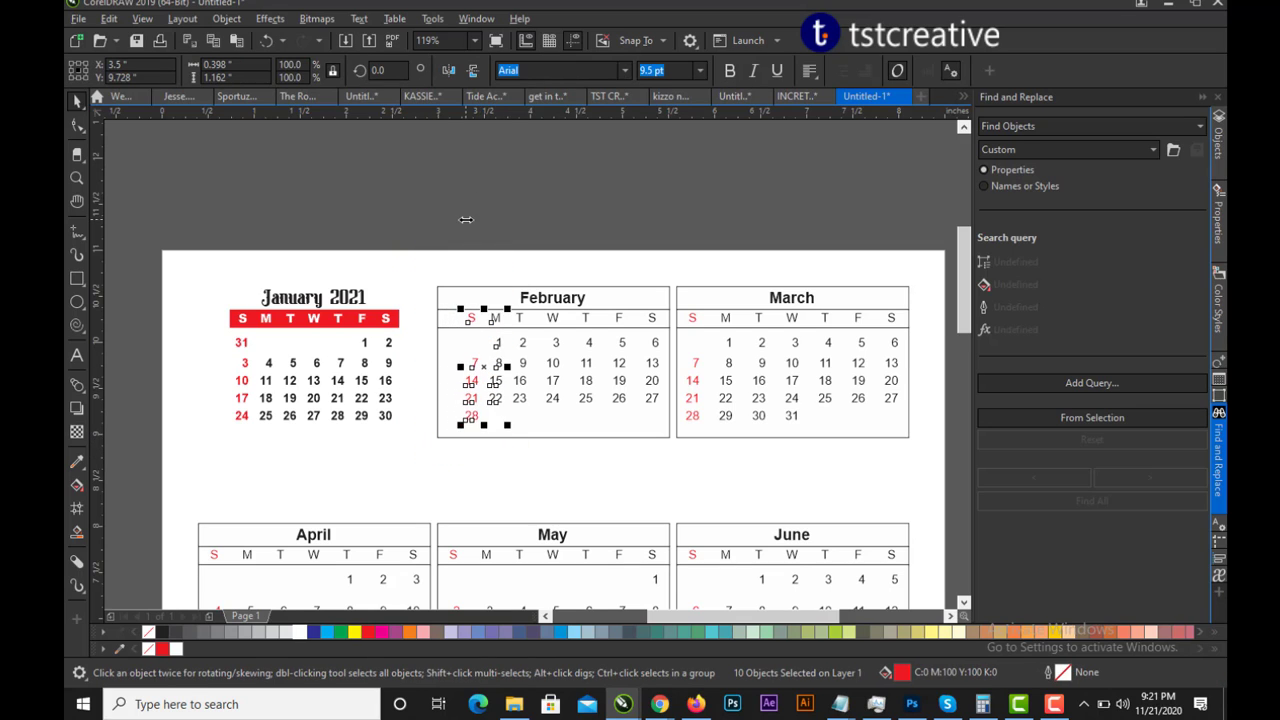
{"action": "key", "text": "Right"}
Step: Shift February's Thursday–Saturday date columns right into alignment under the weekday letters
{"action": "mouse_move", "coordinate": [585, 242]}
{"action": "left_mouse_down"}
{"action": "mouse_move", "coordinate": [605, 370]}
{"action": "mouse_move", "coordinate": [663, 450]}
{"action": "left_mouse_up"}
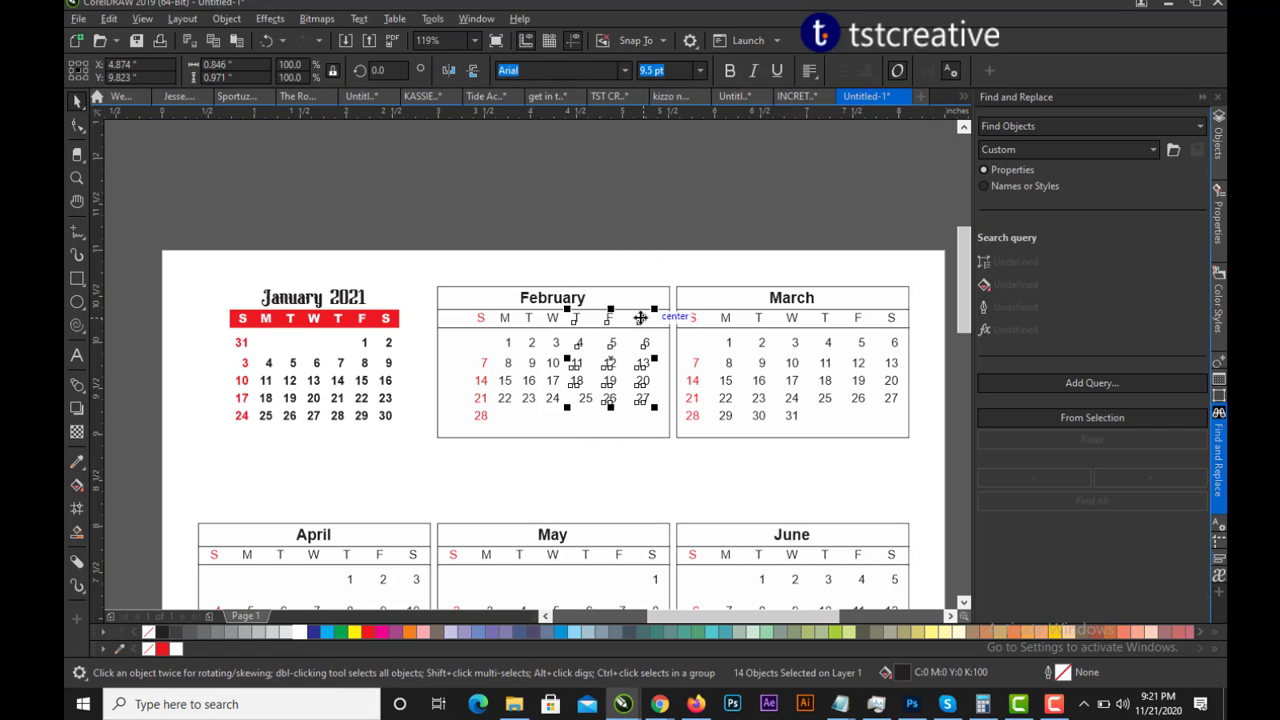
{"action": "key", "text": "Right"}
{"action": "left_click", "coordinate": [566, 222]}
{"action": "left_click_drag", "start_coordinate": [565, 232], "coordinate": [668, 455]}
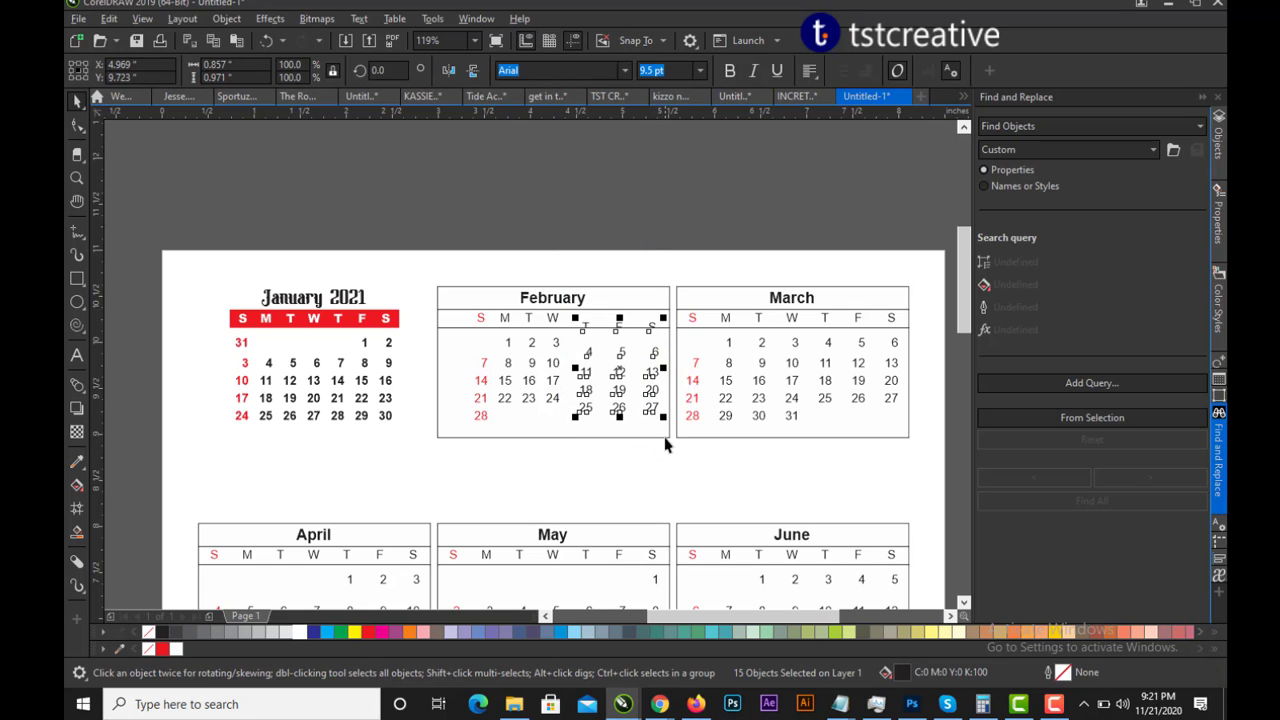
{"action": "left_click_drag", "start_coordinate": [590, 228], "coordinate": [680, 425]}
{"action": "mouse_move", "coordinate": [613, 245]}
{"action": "left_mouse_down"}
{"action": "mouse_move", "coordinate": [661, 450]}
{"action": "mouse_move", "coordinate": [651, 386]}
{"action": "left_mouse_up"}
{"action": "left_click", "coordinate": [651, 374]}
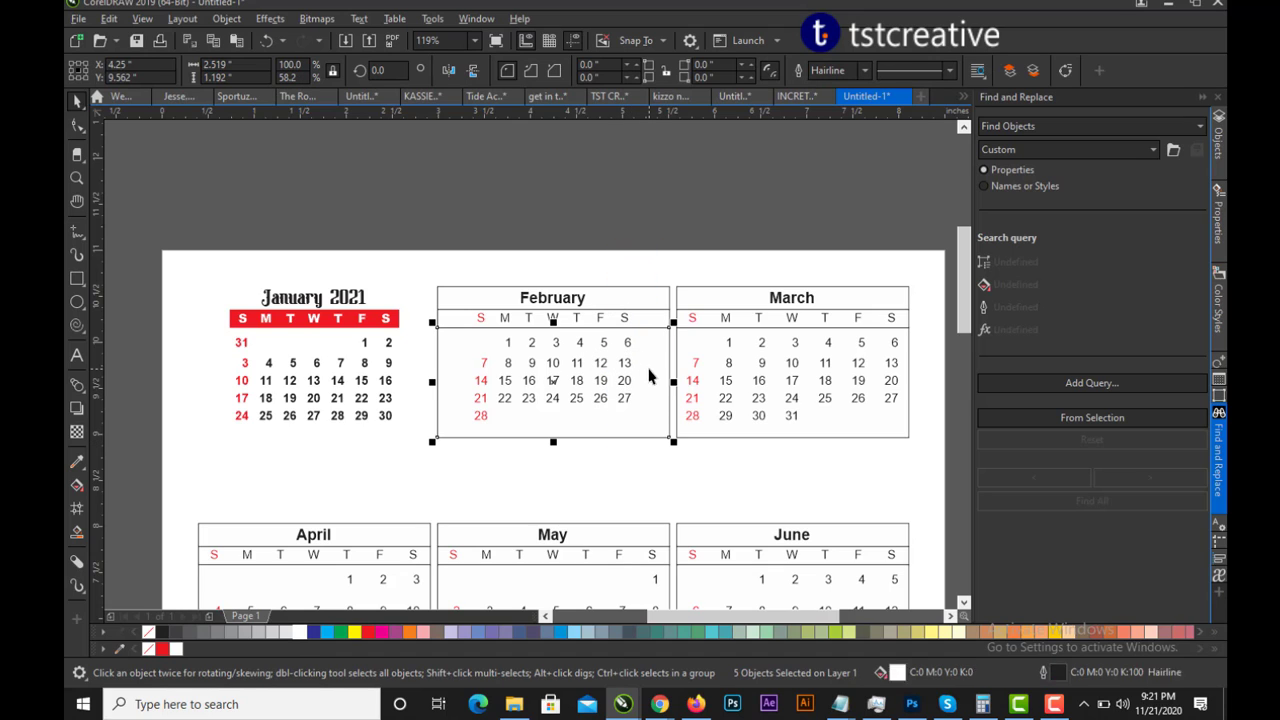
Step: Replace February's old header with a copy of January's title and red bar
{"action": "key", "text": "Escape"}
{"action": "left_click", "coordinate": [534, 320]}
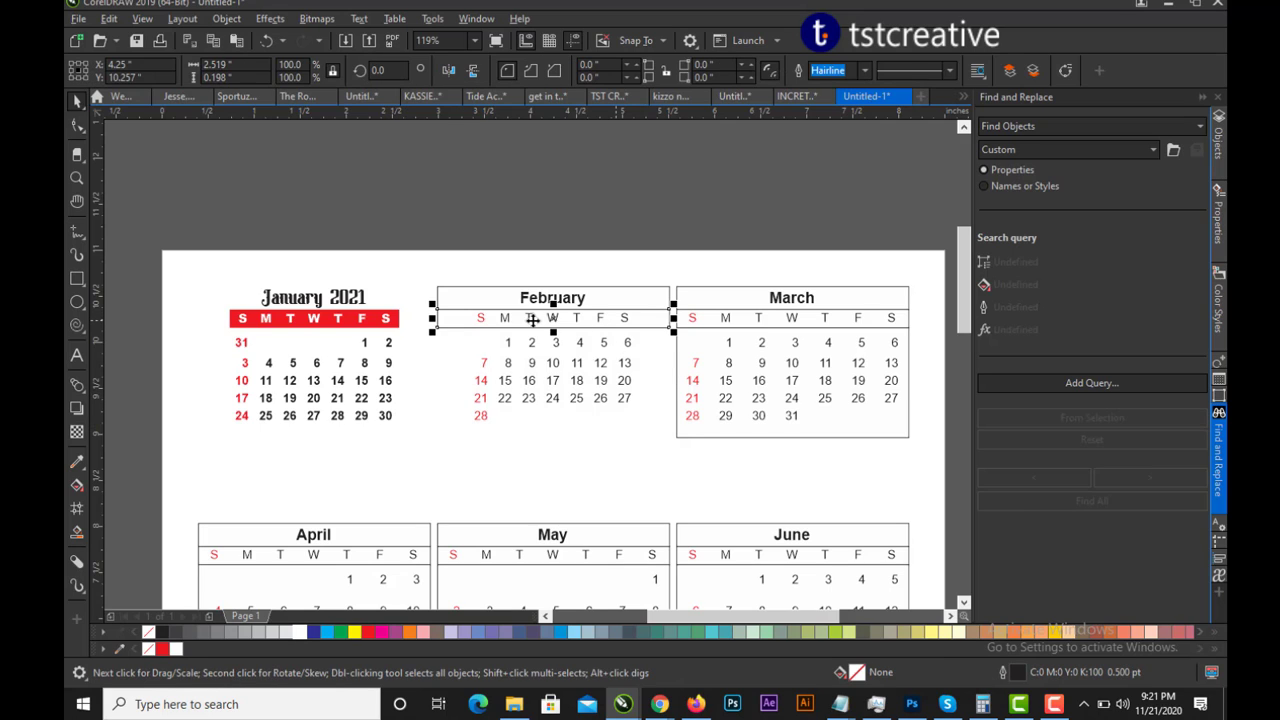
{"action": "mouse_move", "coordinate": [412, 231]}
{"action": "left_mouse_down"}
{"action": "mouse_move", "coordinate": [677, 343]}
{"action": "mouse_move", "coordinate": [665, 335]}
{"action": "left_mouse_up"}
{"action": "key", "text": "Delete"}
{"action": "mouse_move", "coordinate": [215, 210]}
{"action": "left_mouse_down"}
{"action": "mouse_move", "coordinate": [429, 335]}
{"action": "mouse_move", "coordinate": [605, 343]}
{"action": "left_mouse_up"}
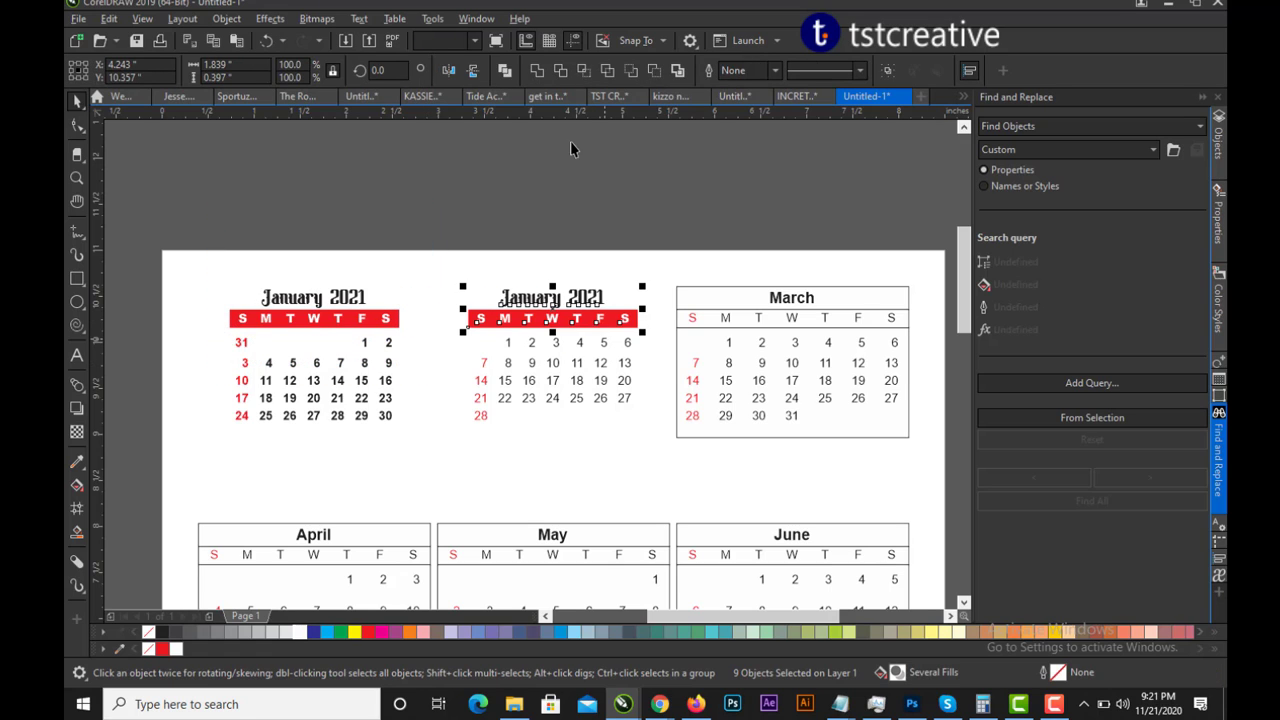
{"action": "left_click", "coordinate": [572, 225]}
Step: Retype the copied title to read 'February 2021'
{"action": "double_click", "coordinate": [523, 298]}
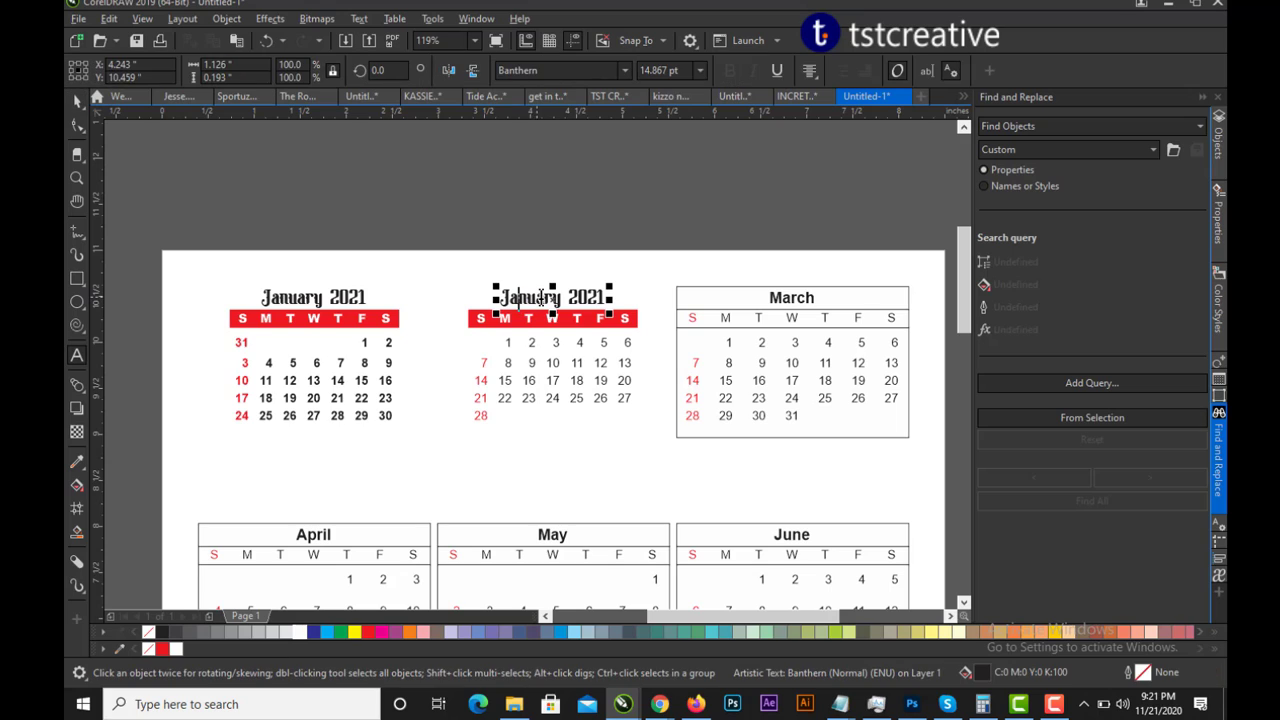
{"action": "left_click_drag", "start_coordinate": [539, 298], "coordinate": [440, 281]}
{"action": "key", "text": "BackSpace"}
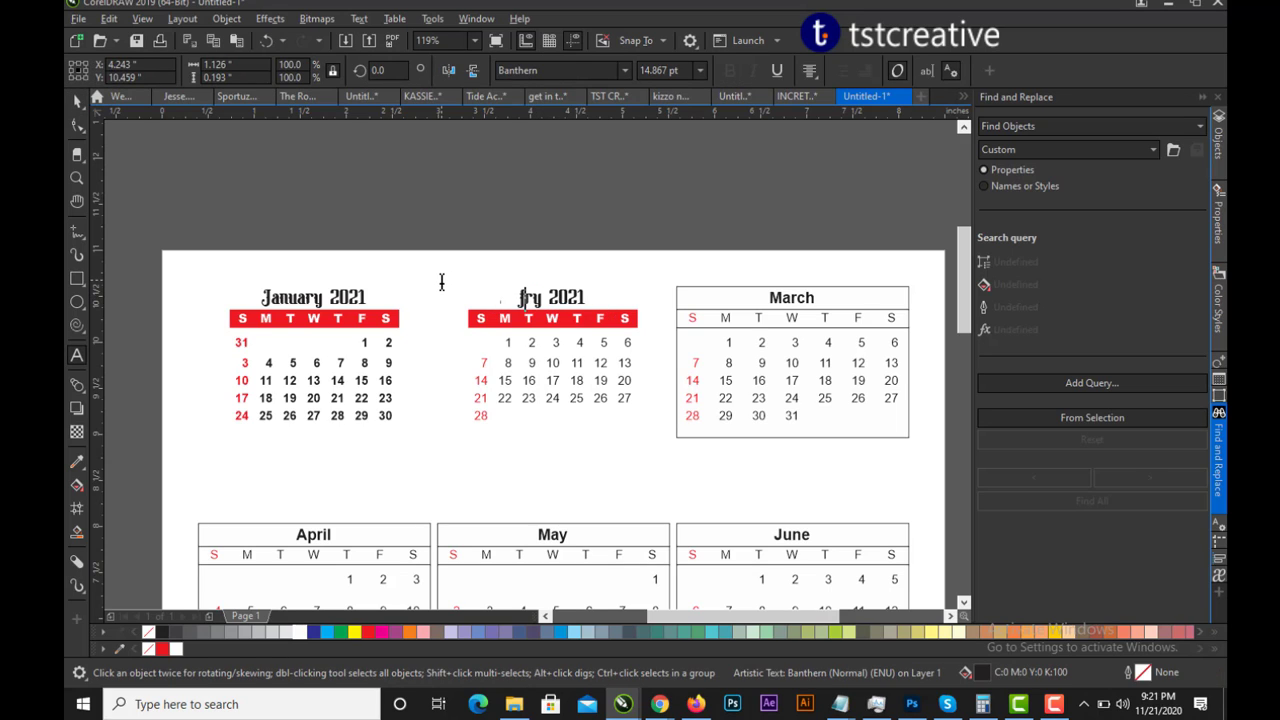
{"action": "type", "text": "Fe"}
{"action": "key", "text": "BackSpace"}
{"action": "key", "text": "BackSpace"}
{"action": "type", "text": "FG"}
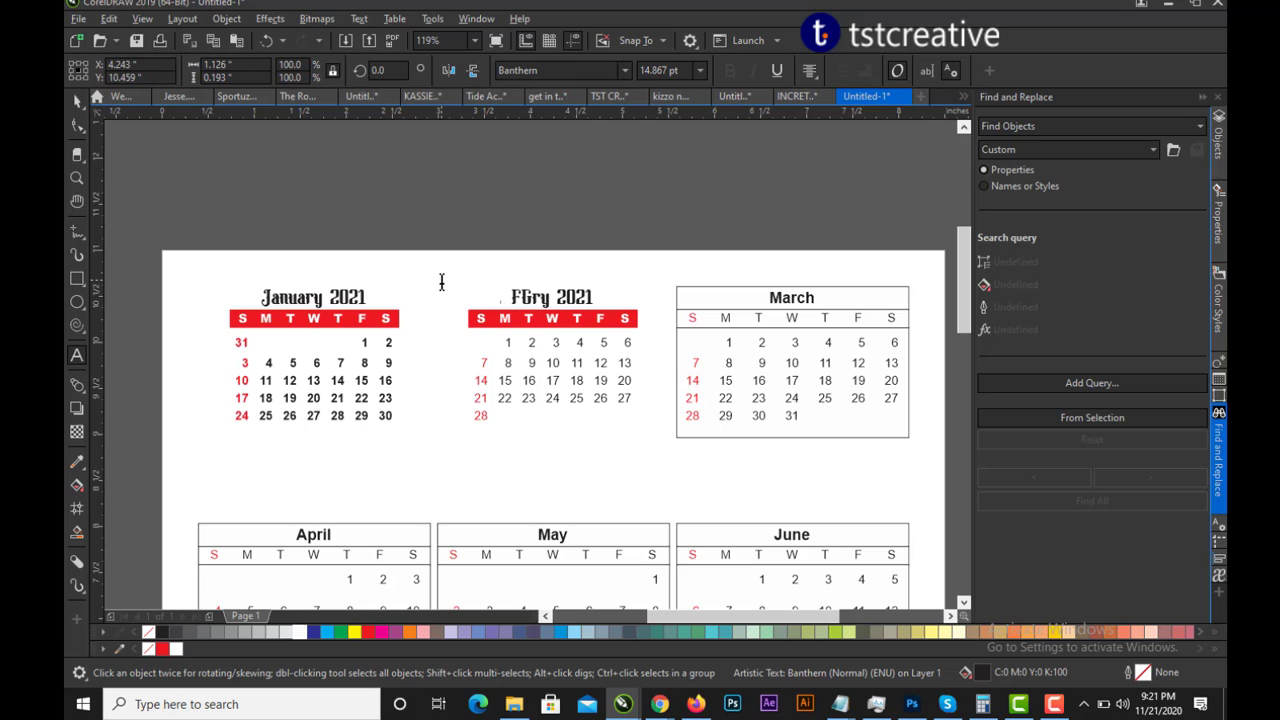
{"action": "type", "text": "ebrua"}
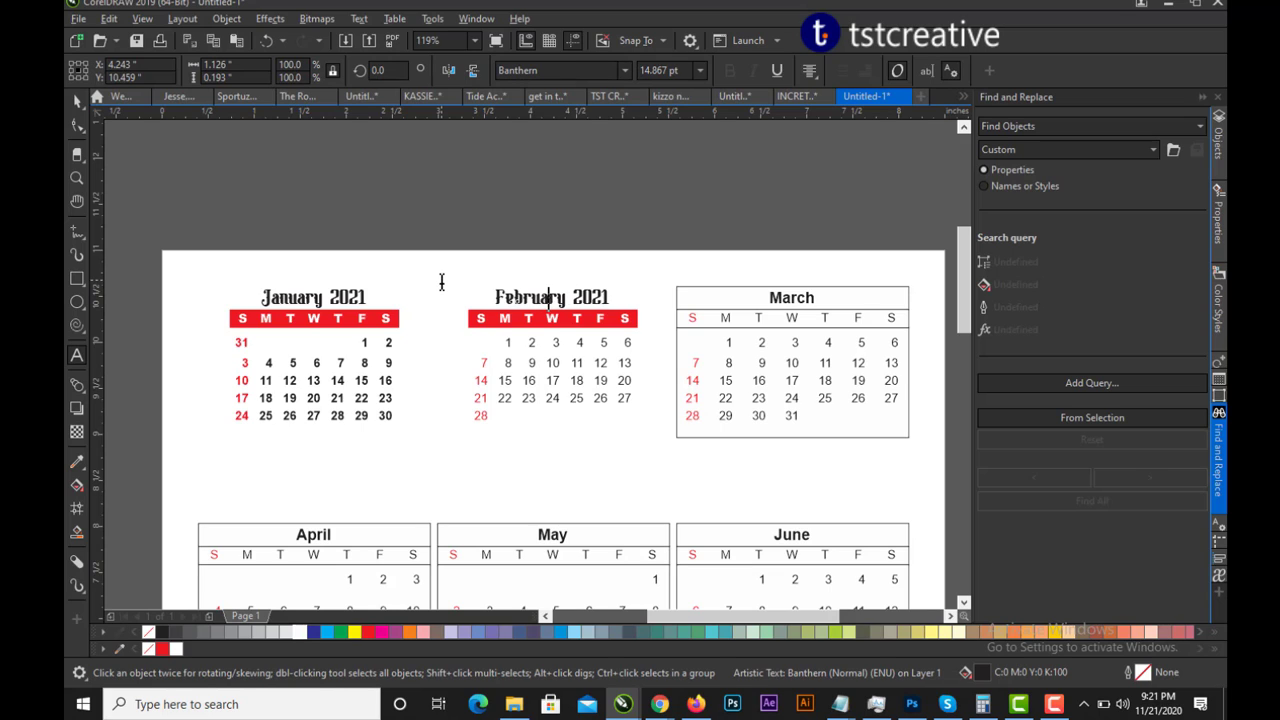
{"action": "key", "text": "Delete"}
{"action": "key", "text": "Delete"}
{"action": "key", "text": "Escape"}
{"action": "left_click", "coordinate": [492, 233]}
Step: Color February's weekday bar and Sunday dates blue
{"action": "left_click", "coordinate": [637, 321]}
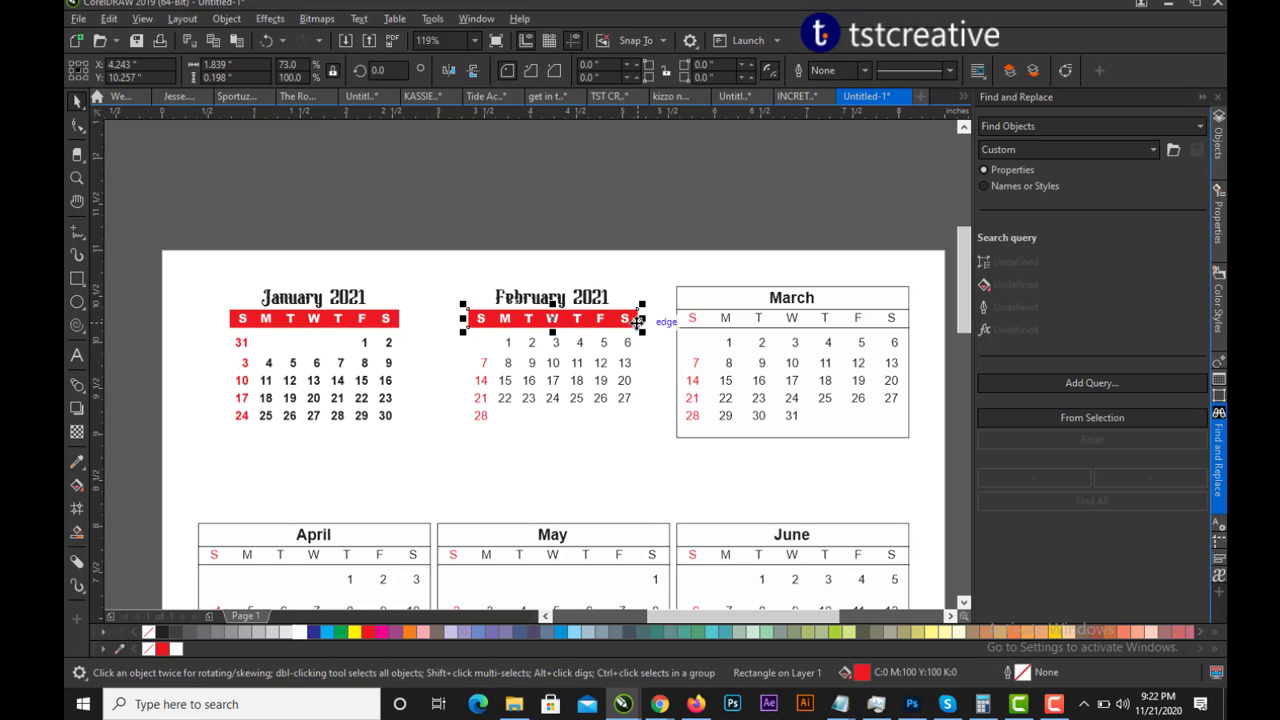
{"action": "left_click", "coordinate": [311, 632]}
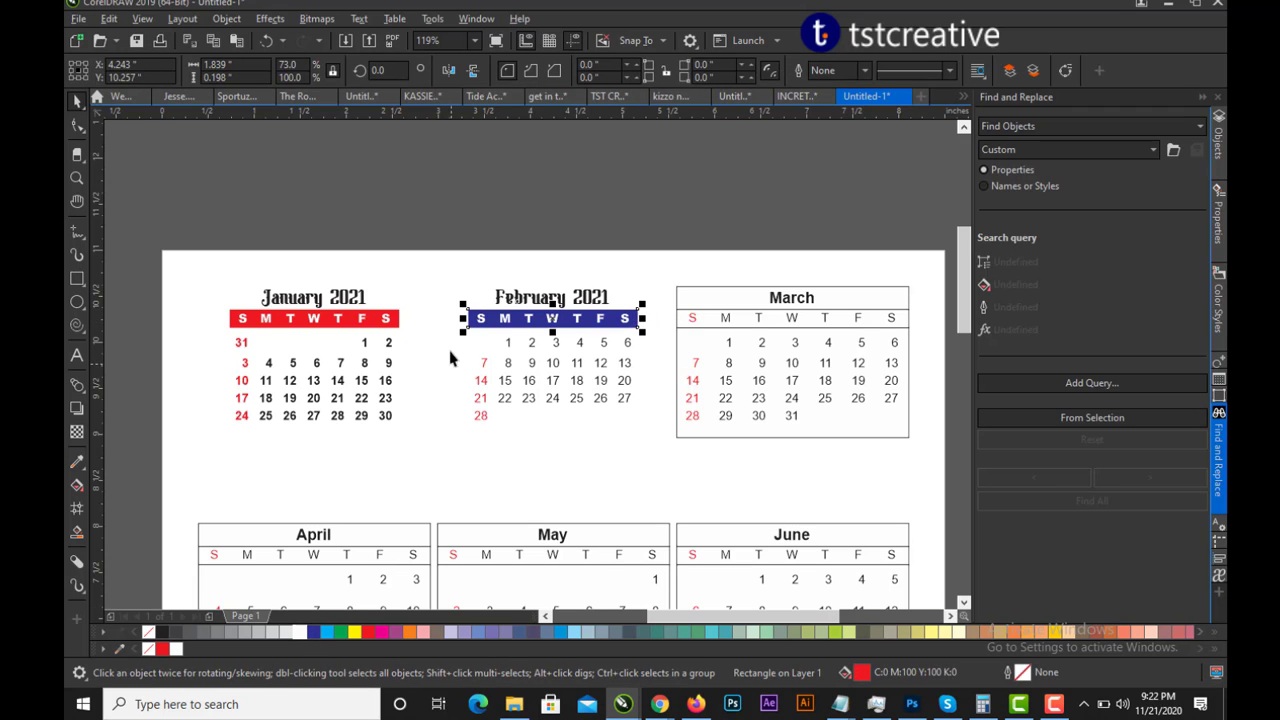
{"action": "left_click_drag", "start_coordinate": [443, 337], "coordinate": [505, 460]}
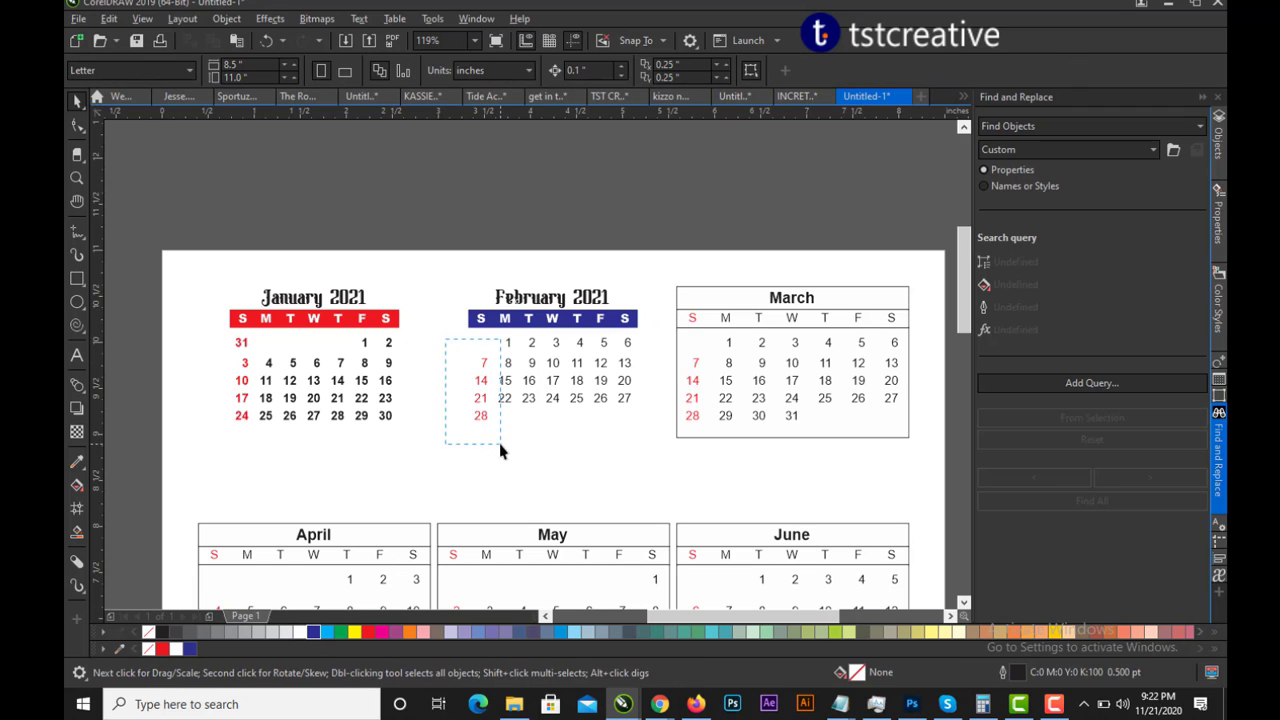
{"action": "left_click", "coordinate": [312, 632]}
Step: Make all of February's dates bold
{"action": "left_click", "coordinate": [441, 342]}
{"action": "left_click_drag", "start_coordinate": [441, 342], "coordinate": [649, 449]}
{"action": "left_click", "coordinate": [655, 201]}
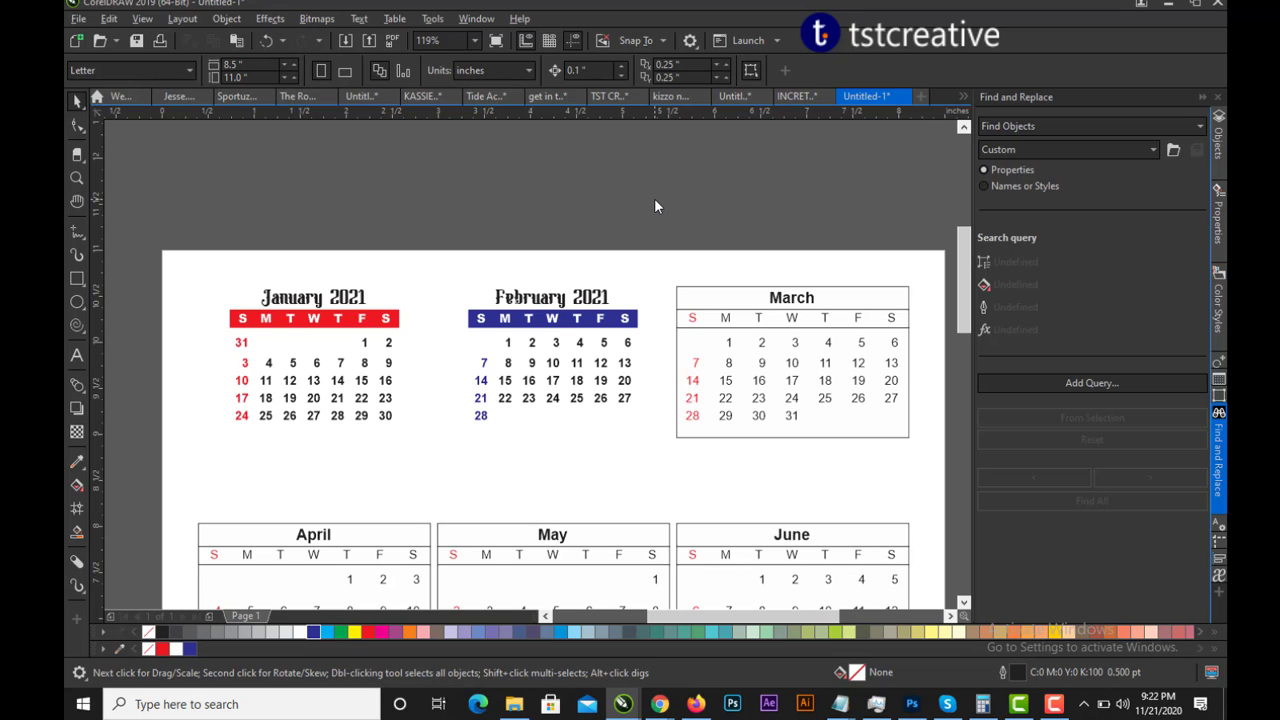
Step: Move the whole February calendar left, closer to January
{"action": "left_click_drag", "start_coordinate": [410, 223], "coordinate": [641, 447]}
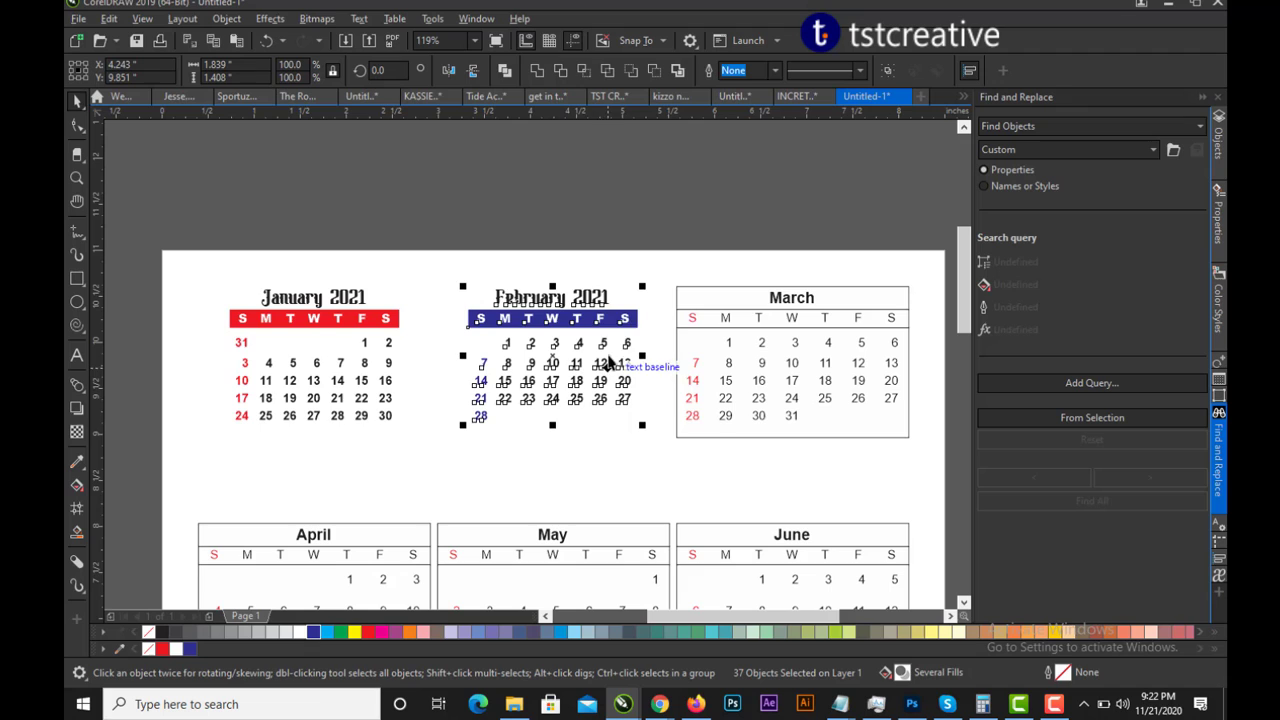
{"action": "left_click_drag", "start_coordinate": [561, 297], "coordinate": [521, 297]}
{"action": "left_click", "coordinate": [521, 226]}
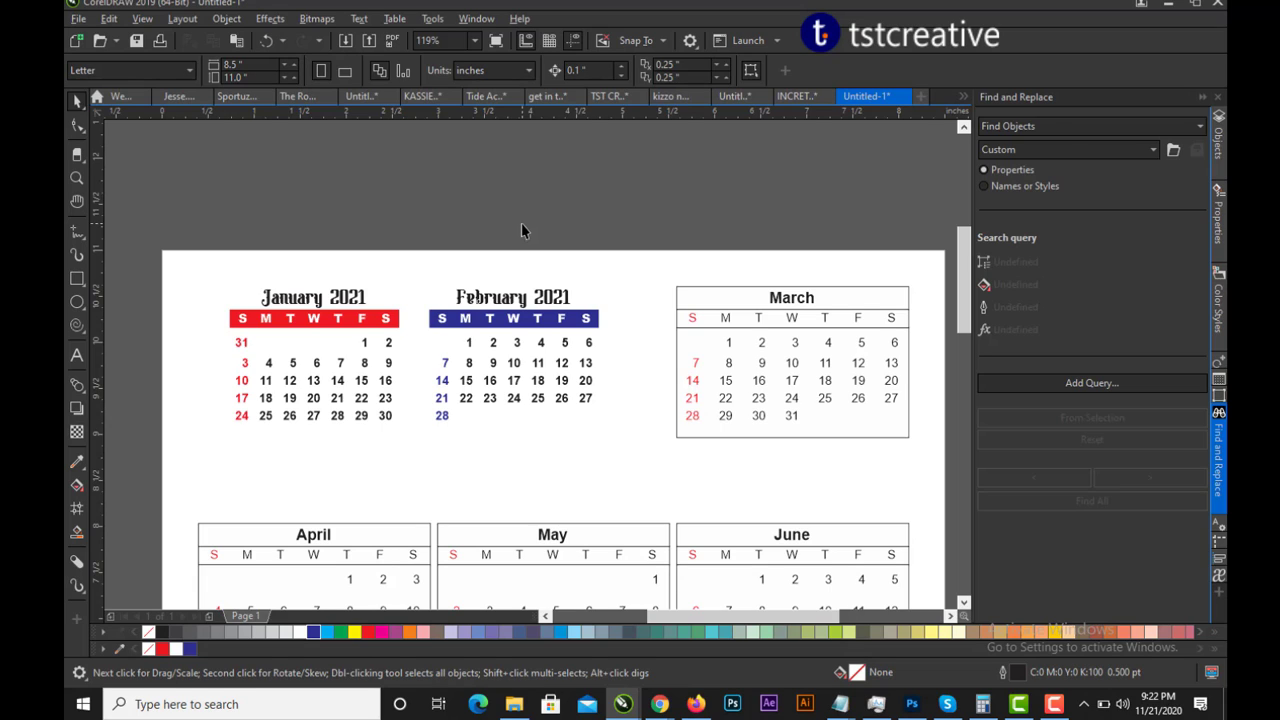
{"action": "left_click_drag", "start_coordinate": [412, 241], "coordinate": [623, 467]}
{"action": "left_click", "coordinate": [491, 212]}
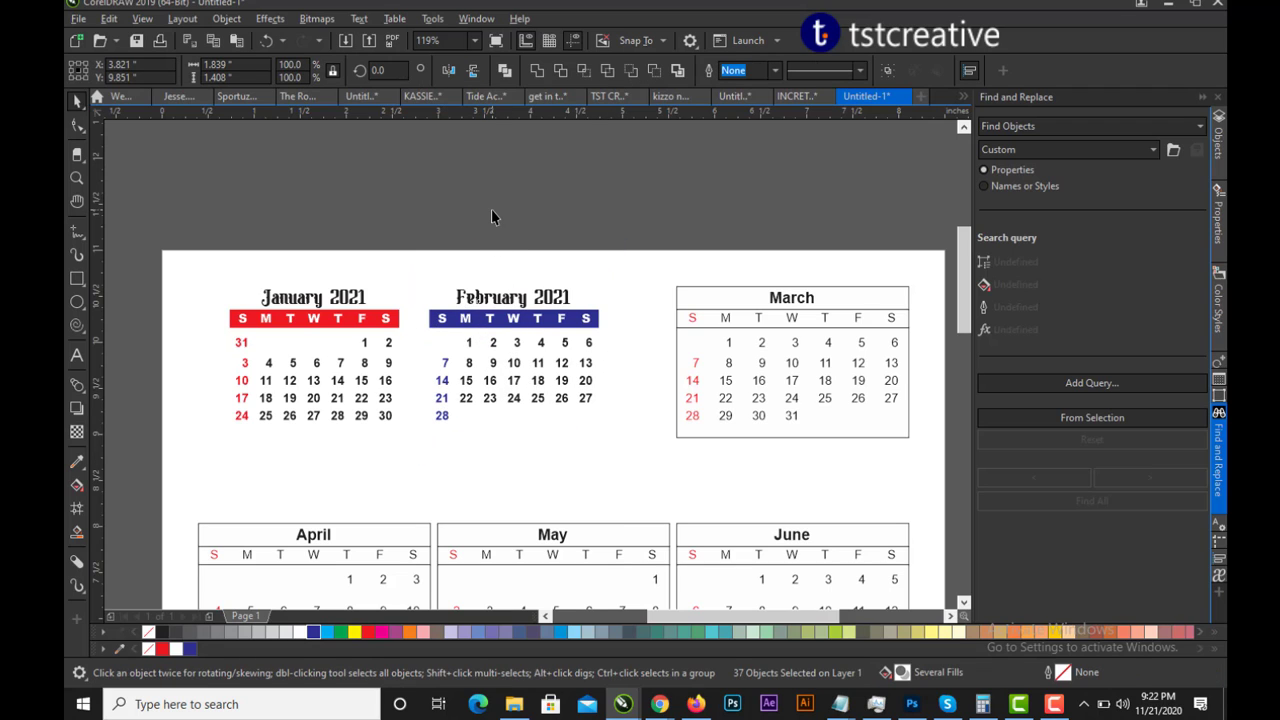